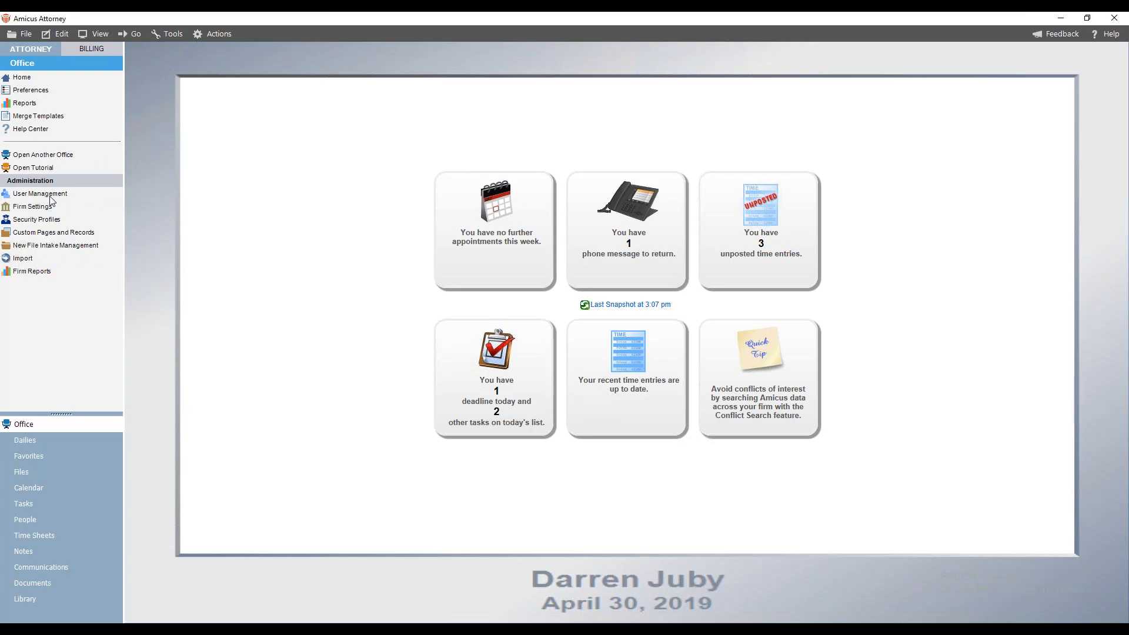
- Examine the firm's user list and licences in User Management and return to the office home page
{"action": "left_click", "coordinate": [46, 195]}
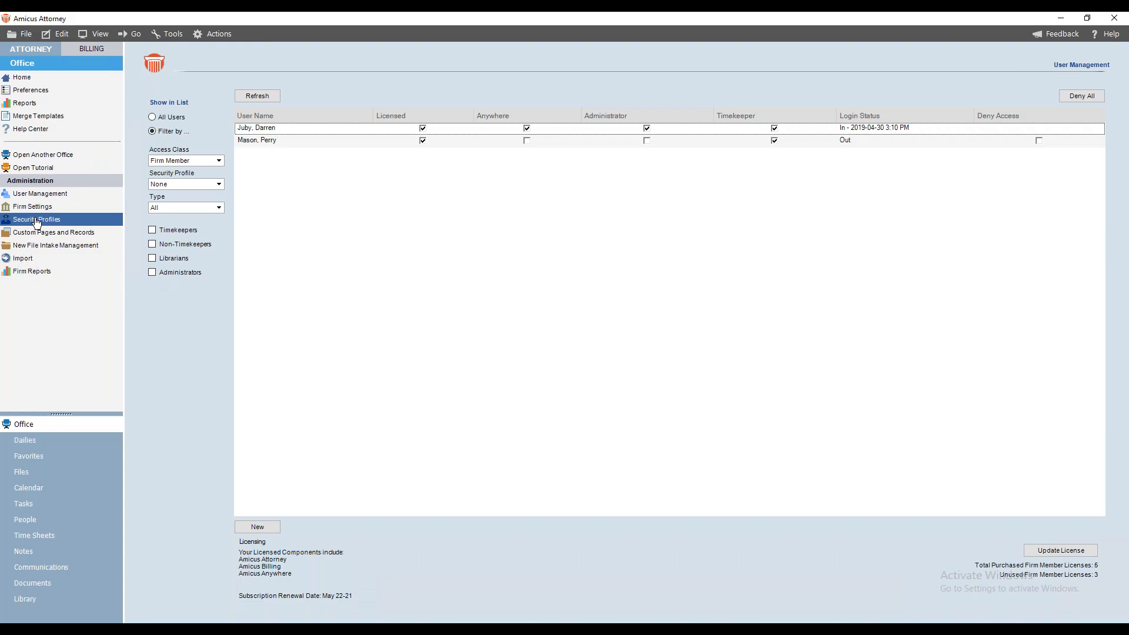
{"action": "left_click", "coordinate": [22, 80]}
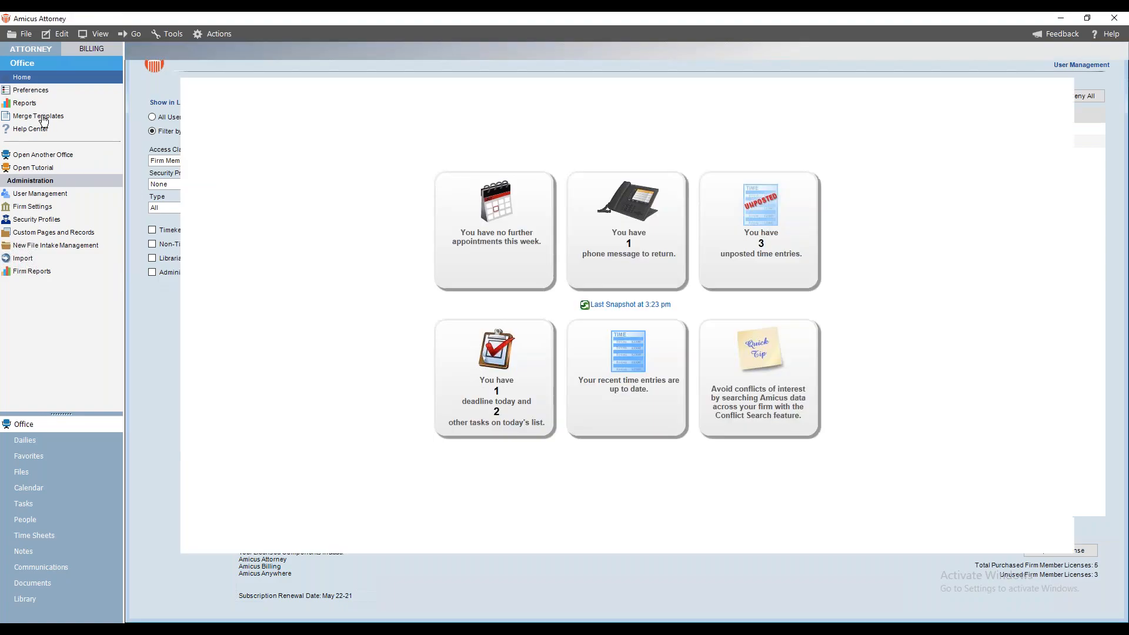
- Open the Client Portal setup from Firm Settings and enable the Client Portal for the firm
{"action": "left_click", "coordinate": [44, 208]}
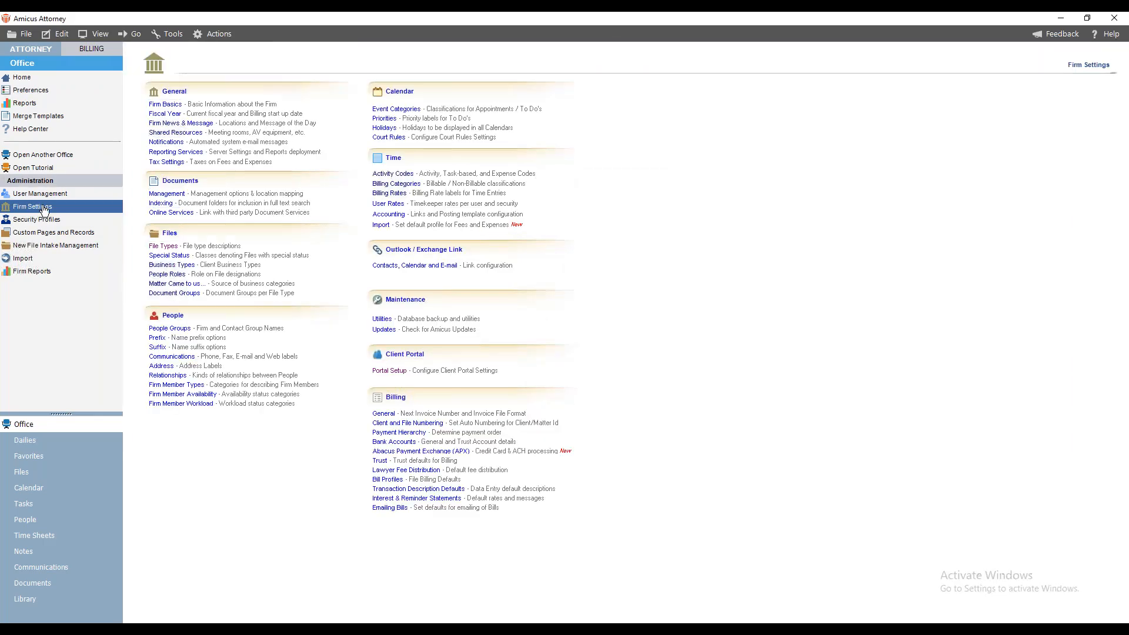
{"action": "left_click", "coordinate": [74, 219]}
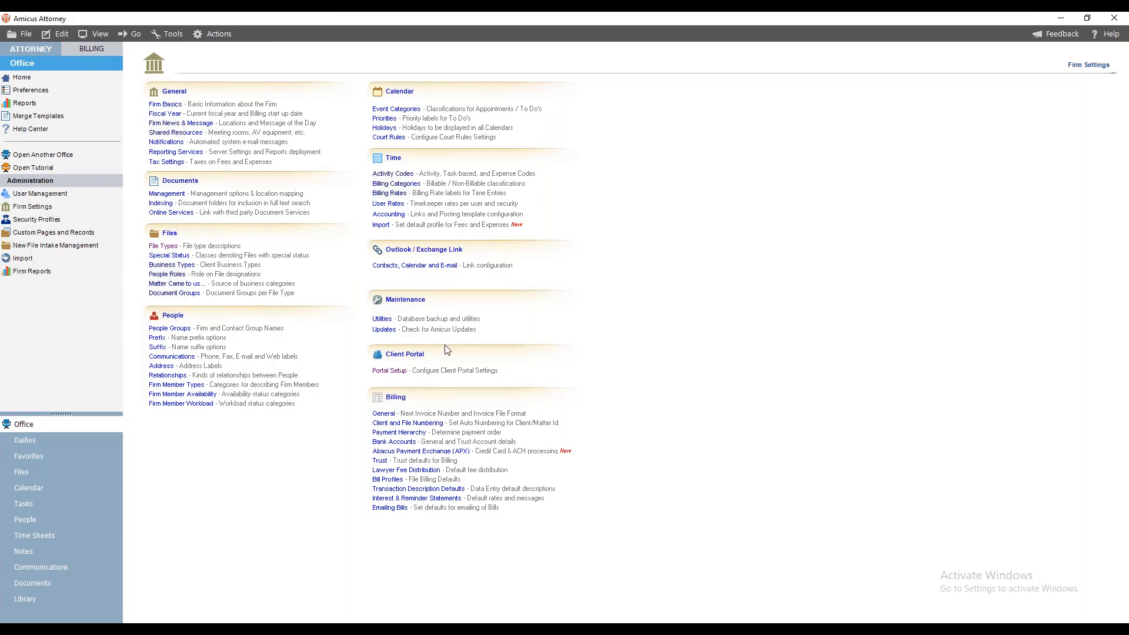
{"action": "left_click", "coordinate": [387, 372]}
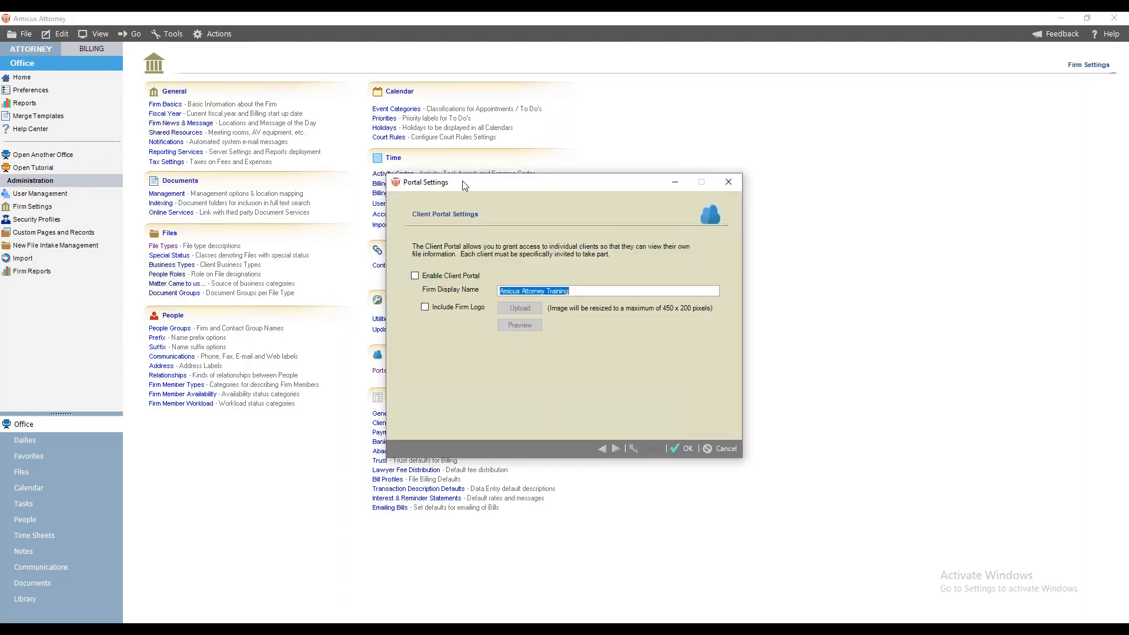
{"action": "left_click_drag", "start_coordinate": [460, 183], "coordinate": [248, 150]}
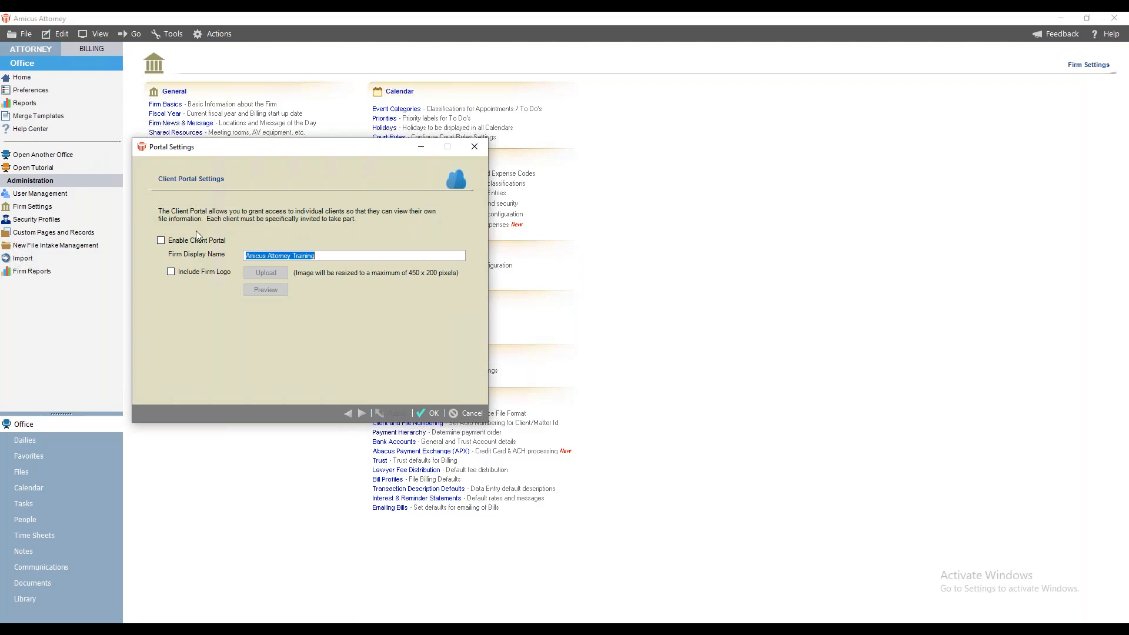
{"action": "left_click", "coordinate": [161, 240]}
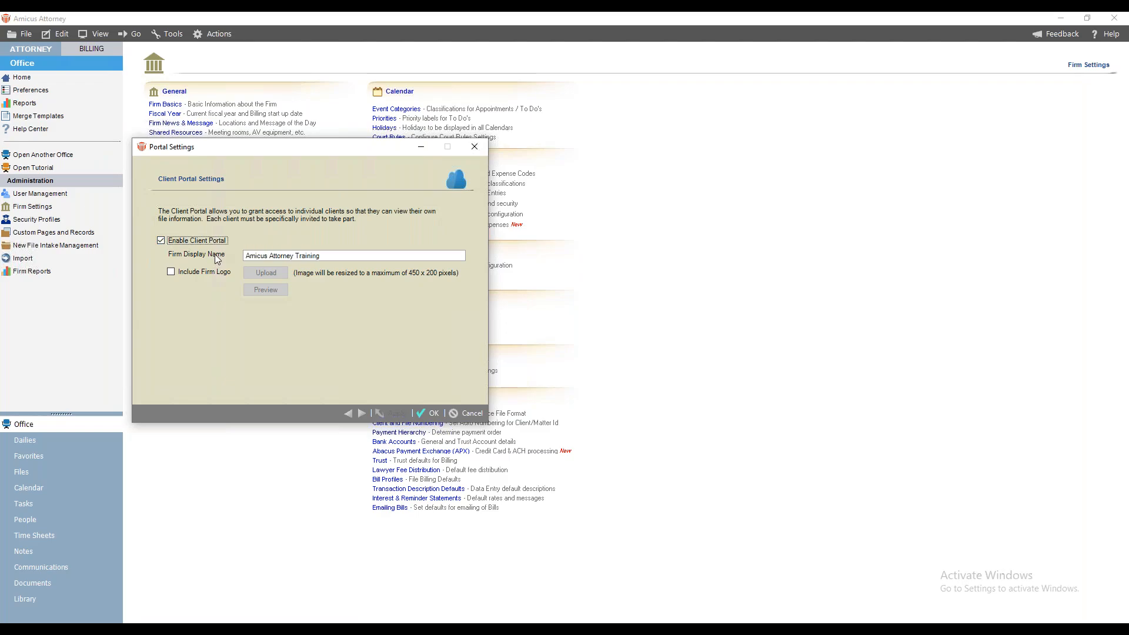
{"action": "left_click_drag", "start_coordinate": [328, 257], "coordinate": [238, 257]}
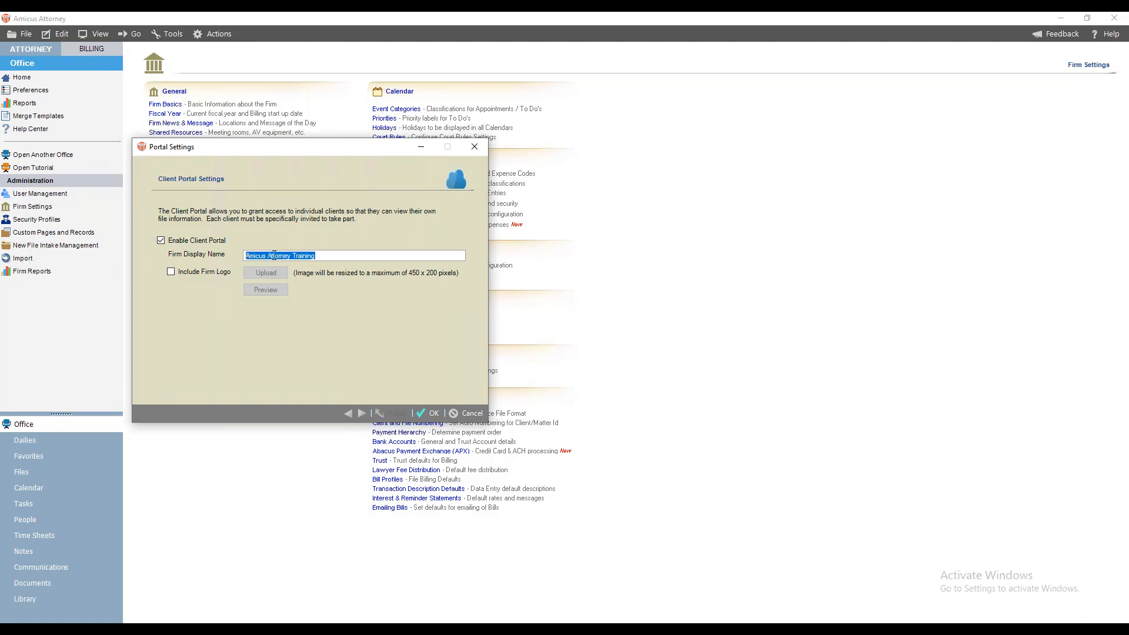
- Include a firm logo in the portal and upload the chucknorris image from the Pictures folder
{"action": "left_click", "coordinate": [171, 272]}
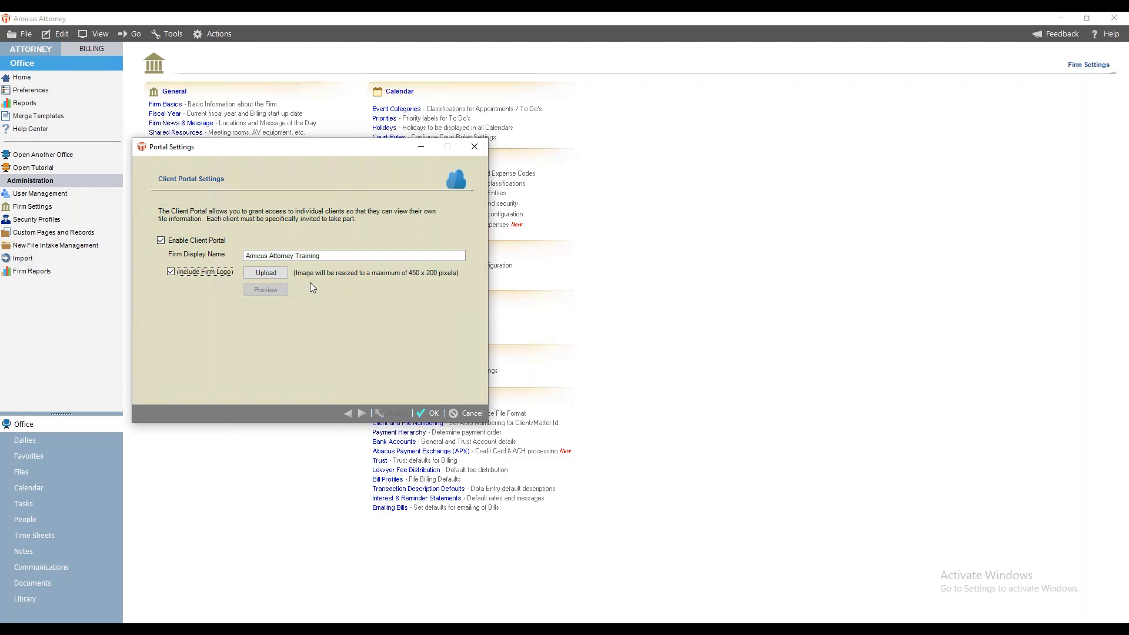
{"action": "left_click", "coordinate": [265, 278]}
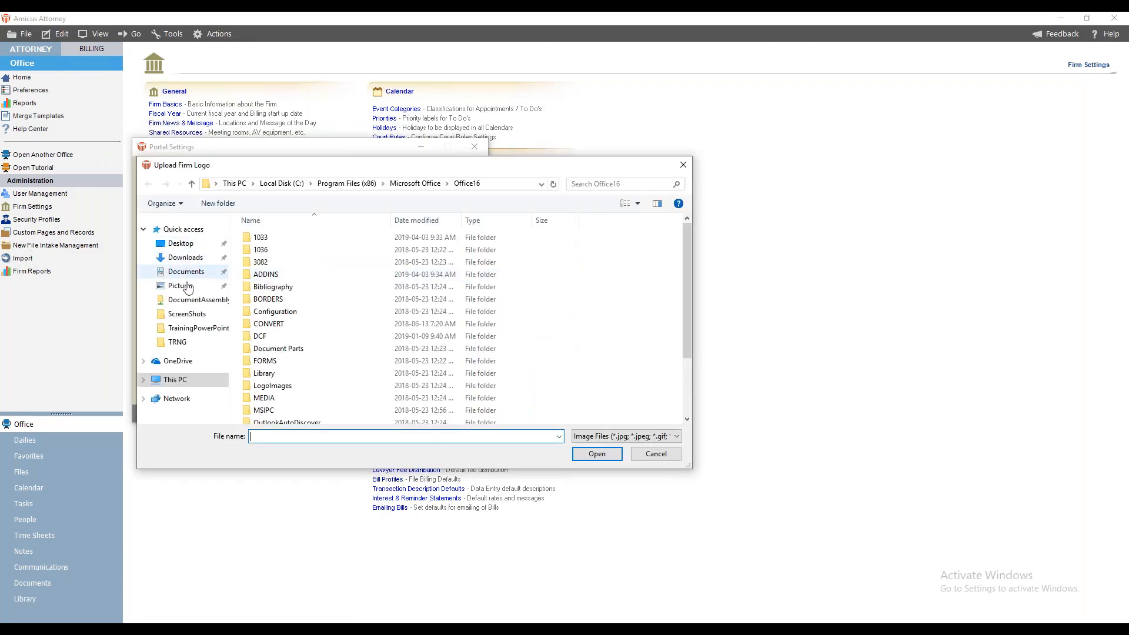
{"action": "left_click", "coordinate": [180, 286]}
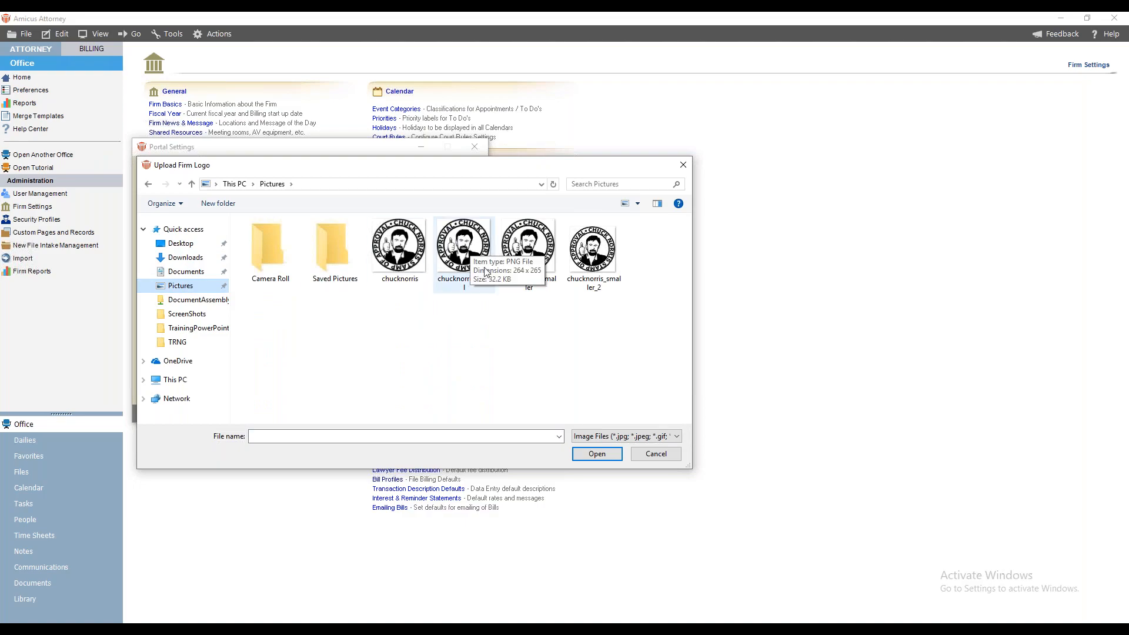
{"action": "left_click", "coordinate": [416, 247]}
{"action": "left_click", "coordinate": [597, 454]}
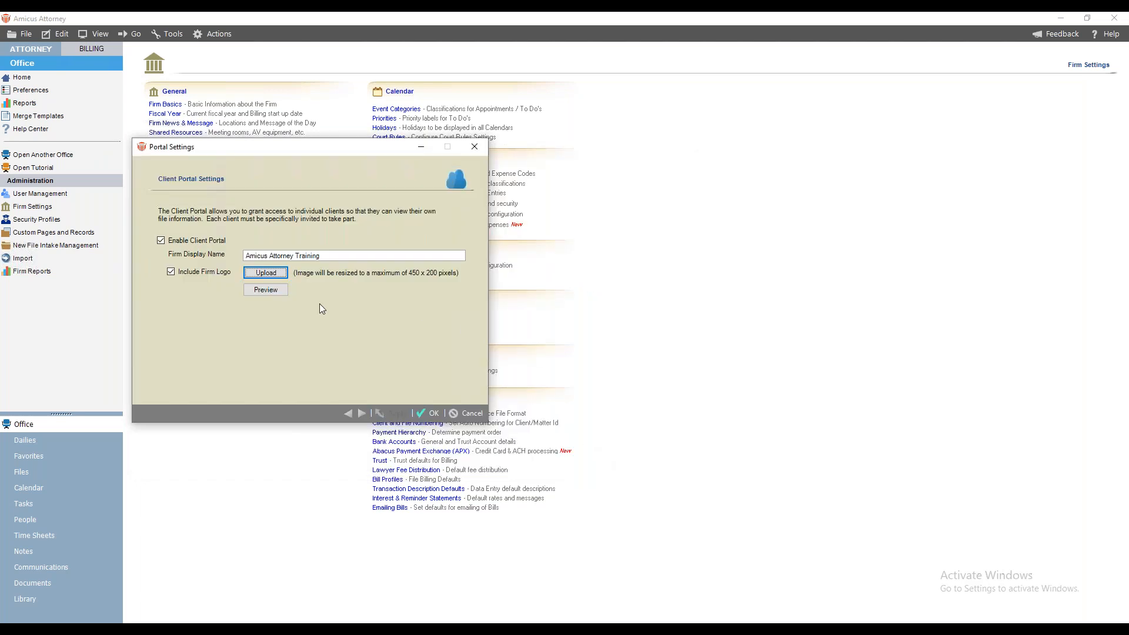
- Preview the uploaded firm logo in the browser and close the preview
{"action": "left_click", "coordinate": [270, 290]}
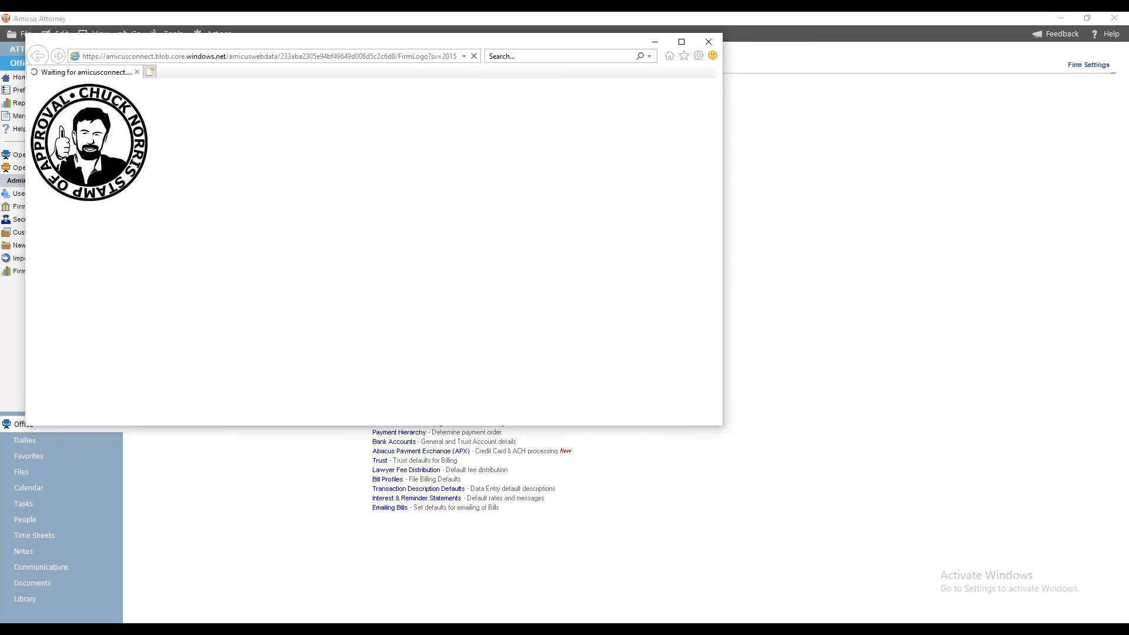
{"action": "left_click", "coordinate": [496, 315]}
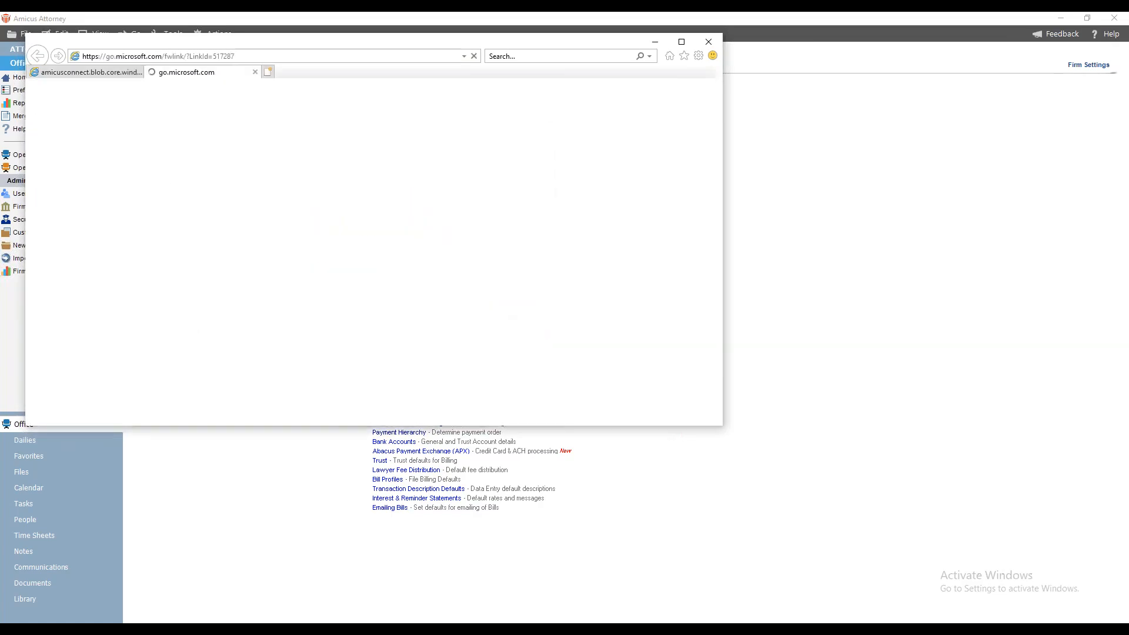
{"action": "left_click", "coordinate": [255, 72]}
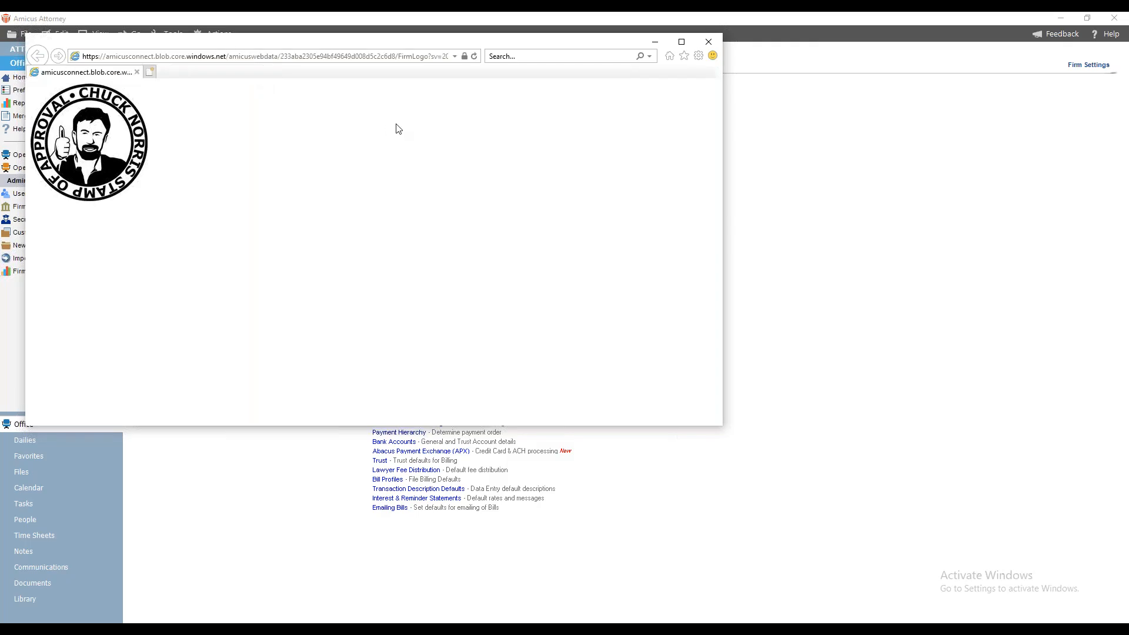
{"action": "left_click", "coordinate": [704, 42]}
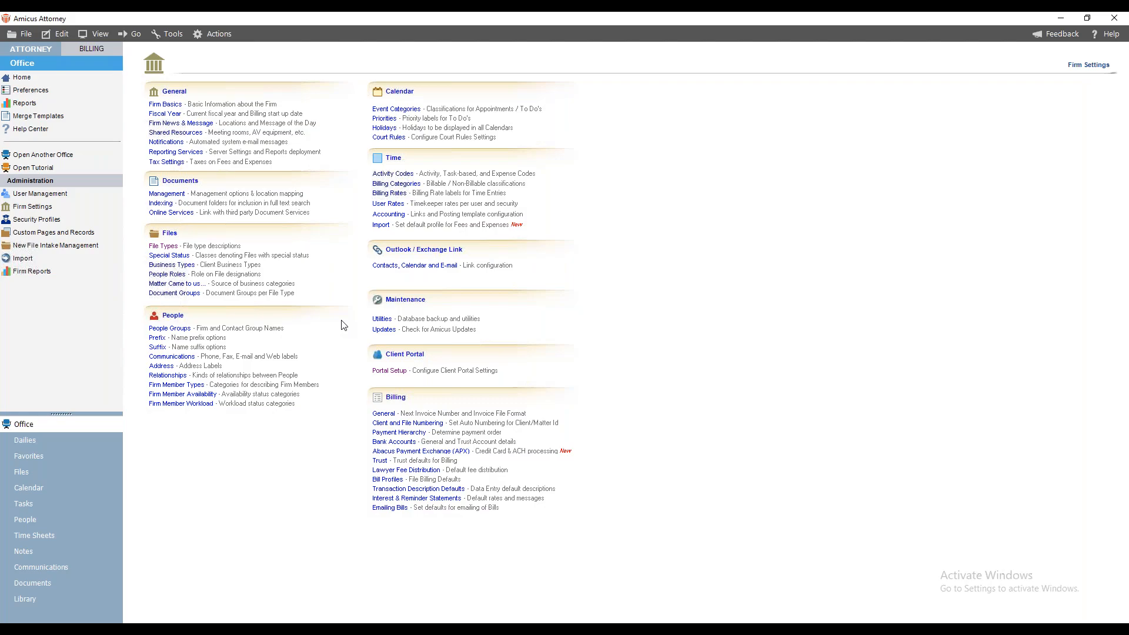
{"action": "left_click", "coordinate": [137, 36]}
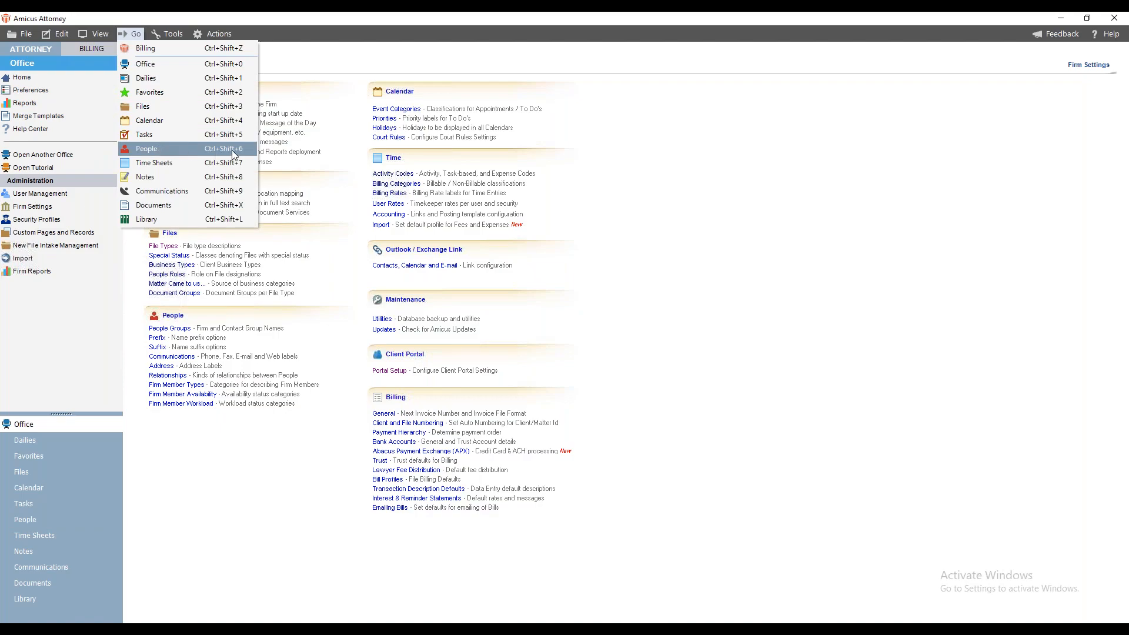
{"action": "left_click", "coordinate": [382, 30]}
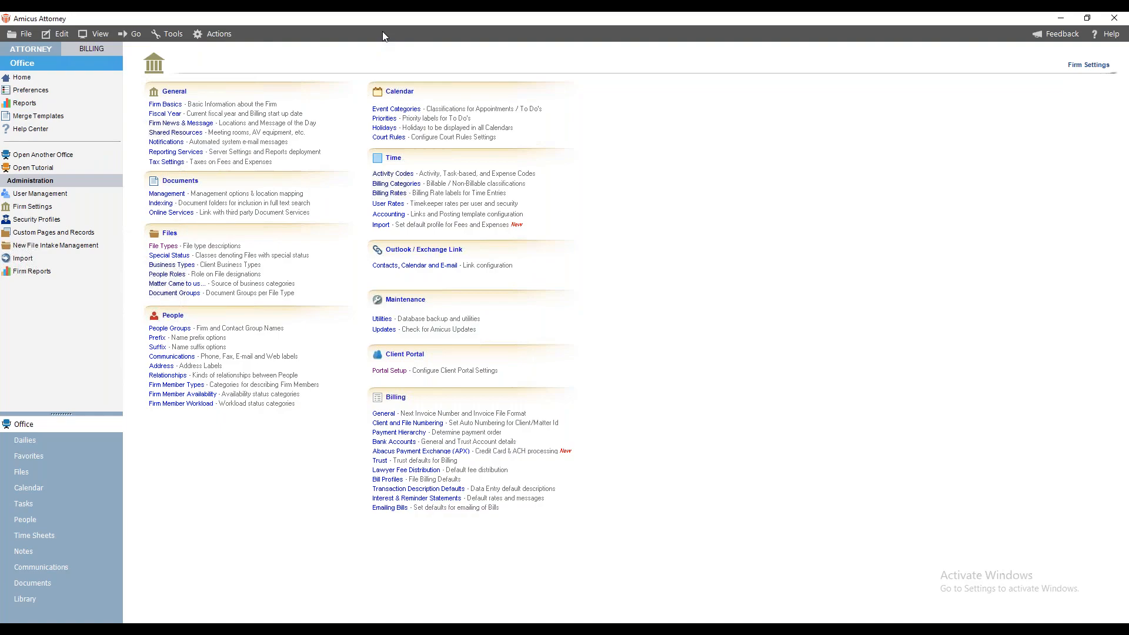
{"action": "left_click", "coordinate": [1000, 629]}
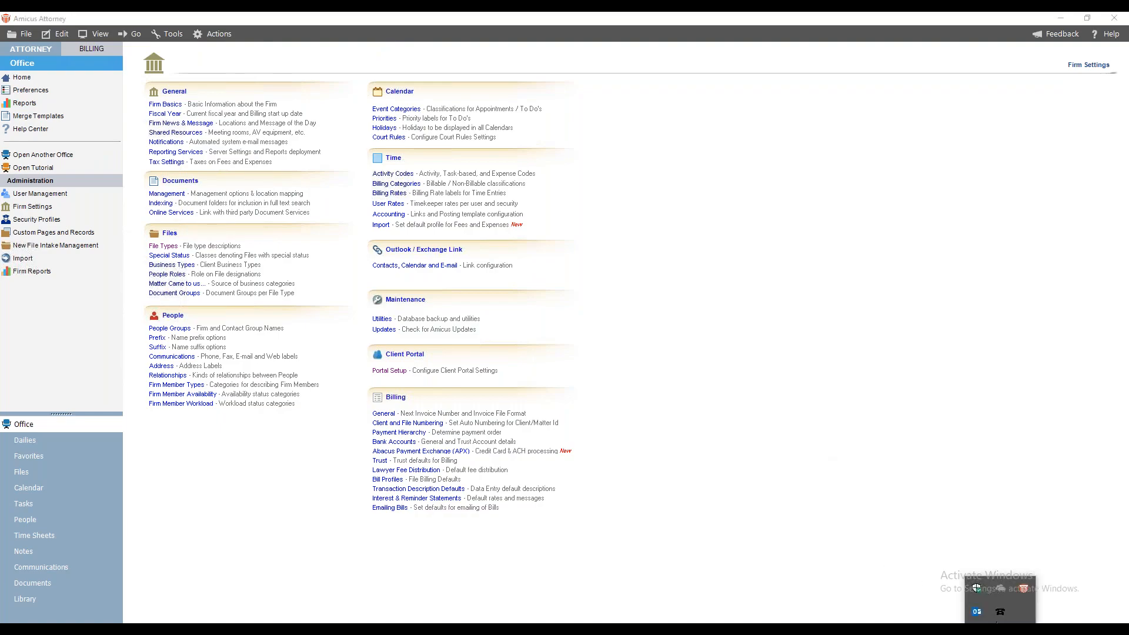
{"action": "right_click", "coordinate": [1024, 591]}
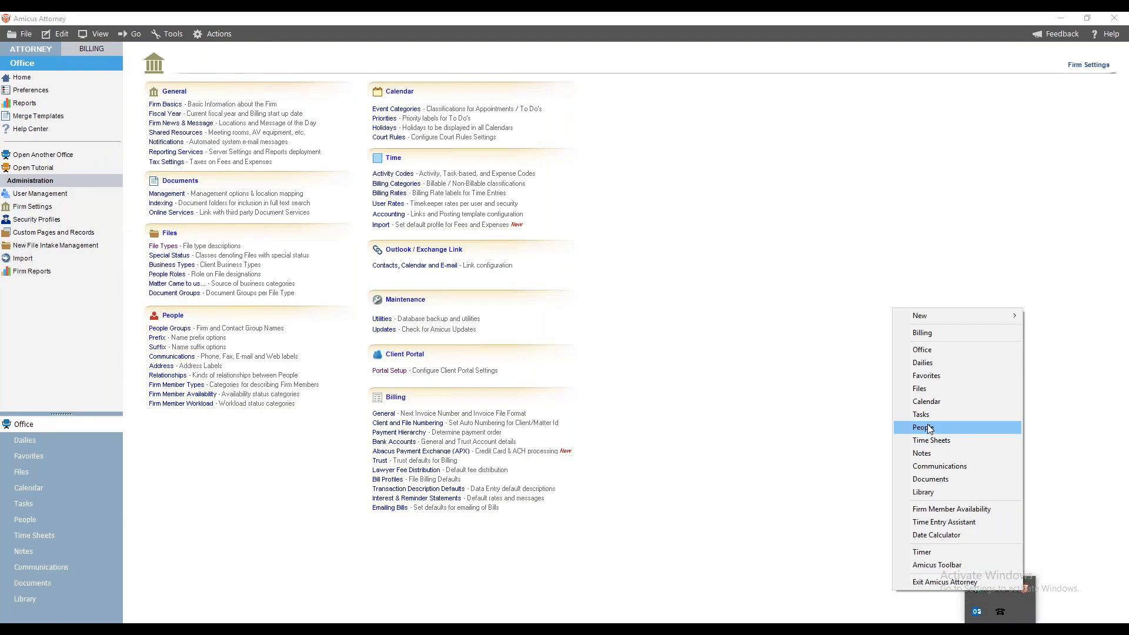
{"action": "left_click", "coordinate": [612, 81]}
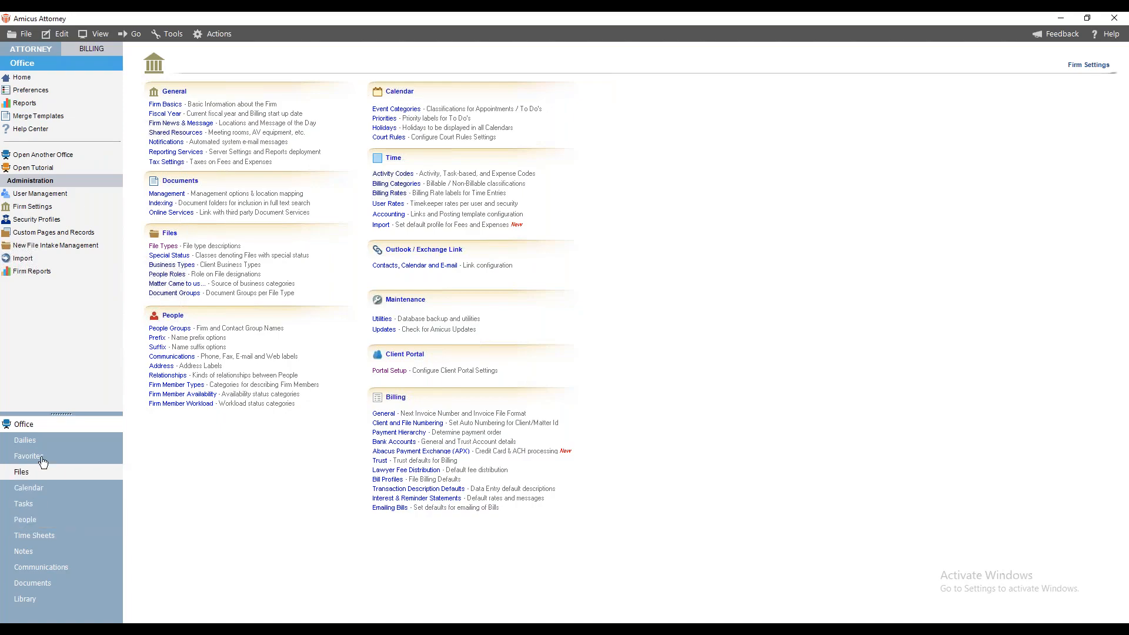
- Open the record of the client last contacted on Dec 07-18 from People and show the Basics details
{"action": "left_click", "coordinate": [32, 522]}
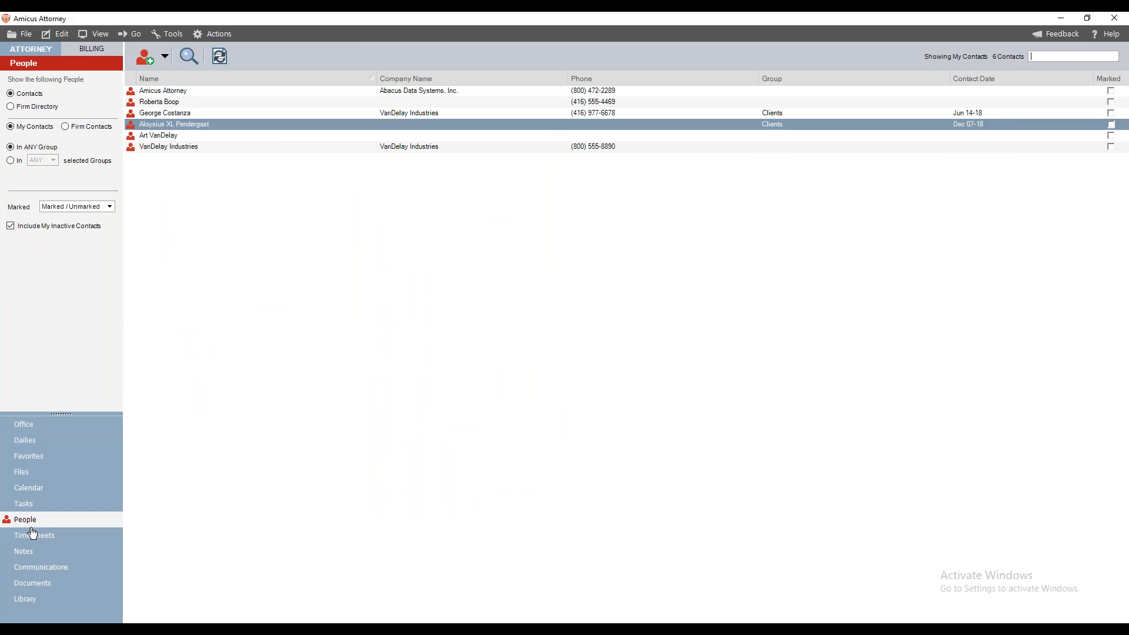
{"action": "left_click", "coordinate": [191, 125]}
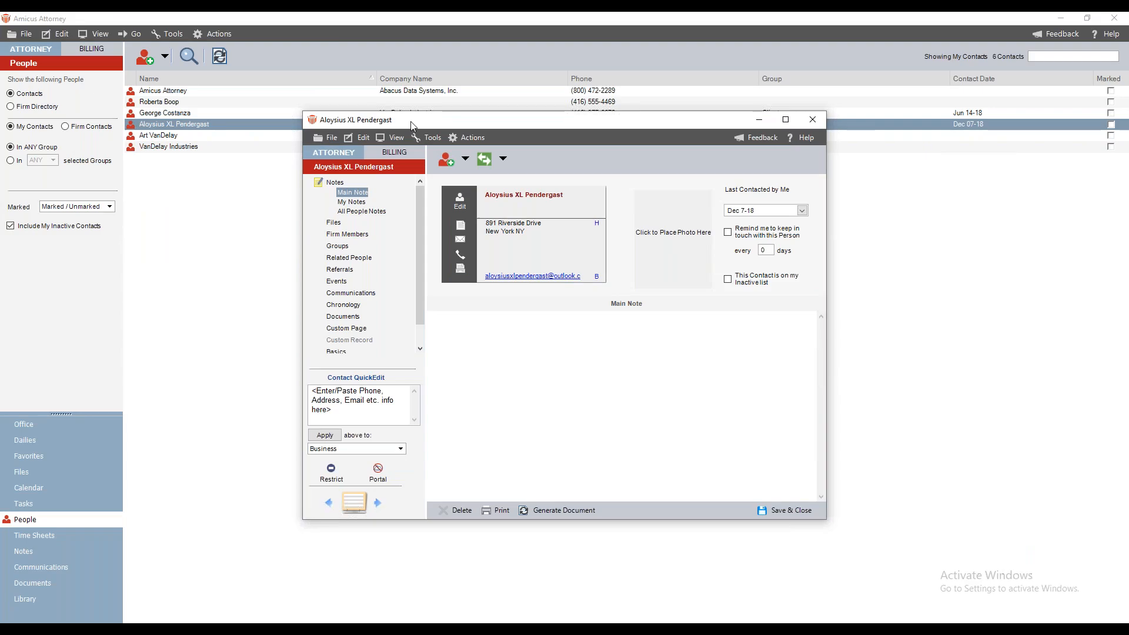
{"action": "left_click_drag", "start_coordinate": [411, 125], "coordinate": [230, 115]}
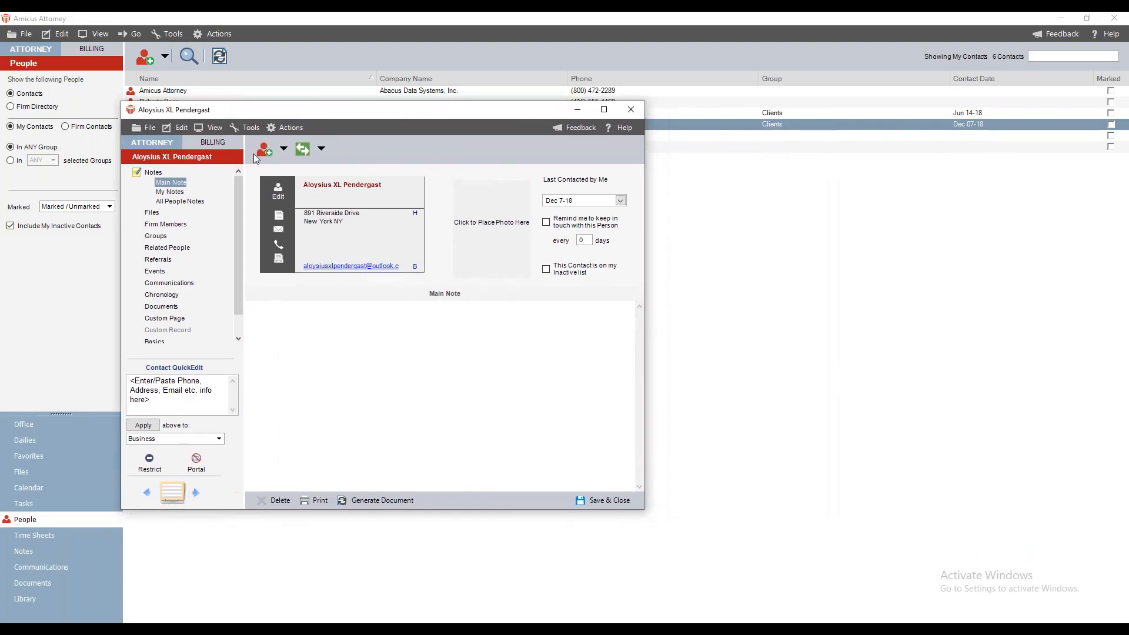
{"action": "left_click", "coordinate": [160, 340]}
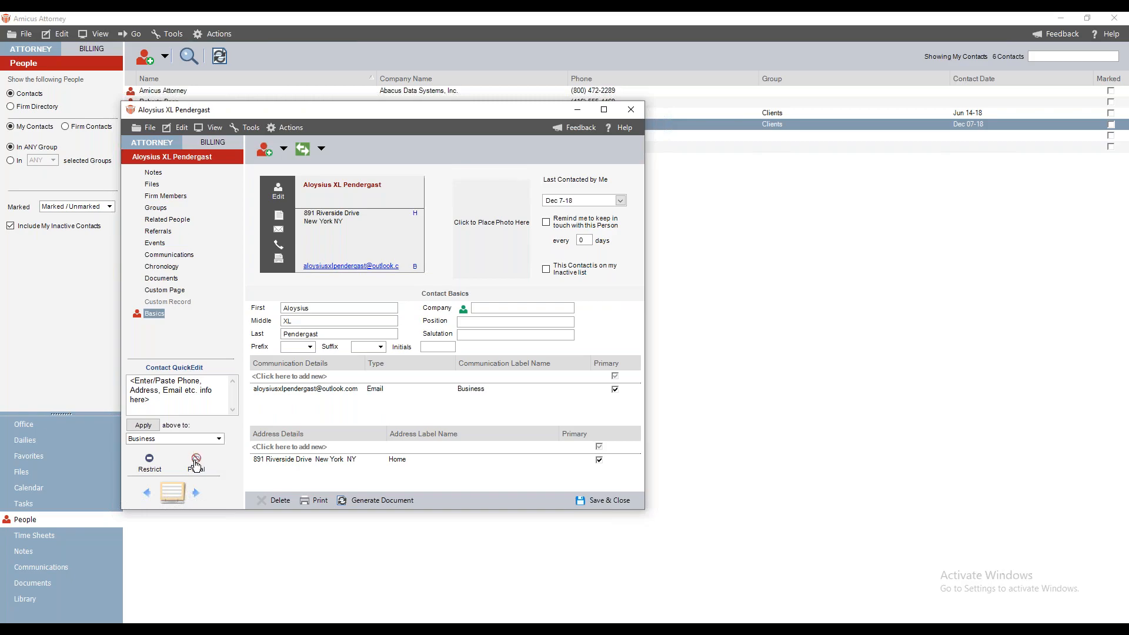
- Allow this contact to access the Client Portal and grant portal access to both of the contact's listed files
{"action": "left_click", "coordinate": [197, 466]}
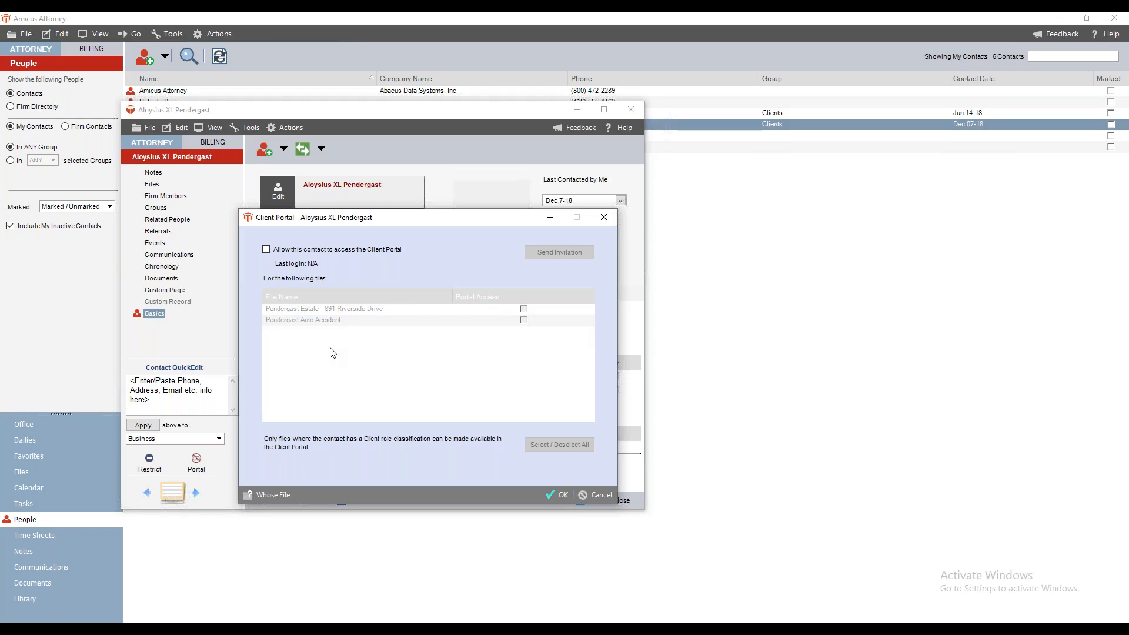
{"action": "left_click", "coordinate": [267, 250]}
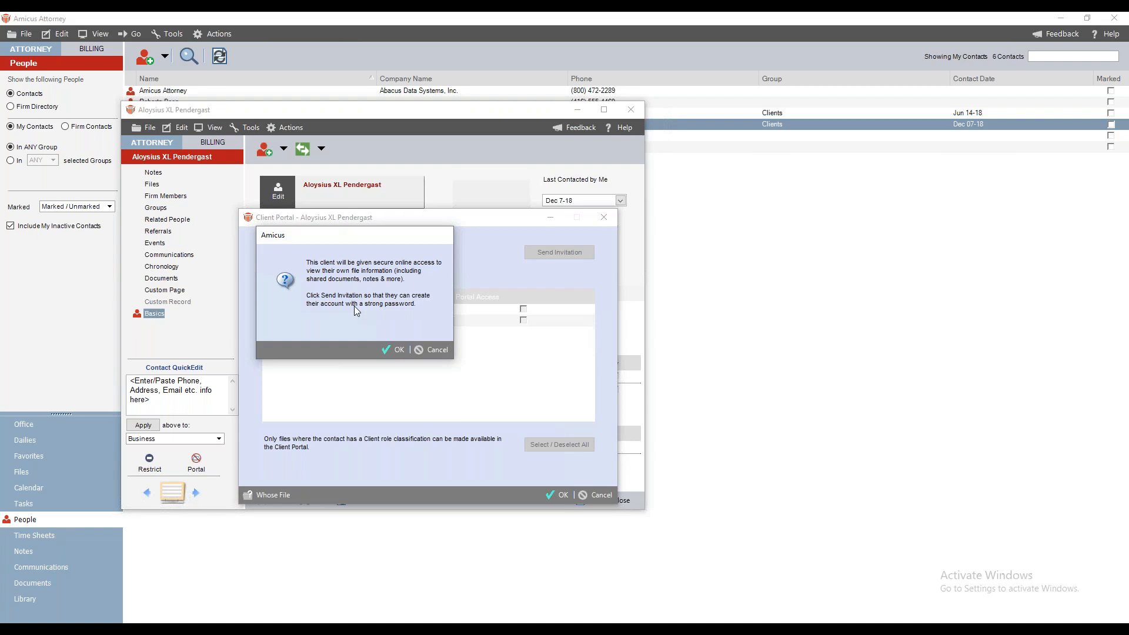
{"action": "left_click", "coordinate": [390, 349]}
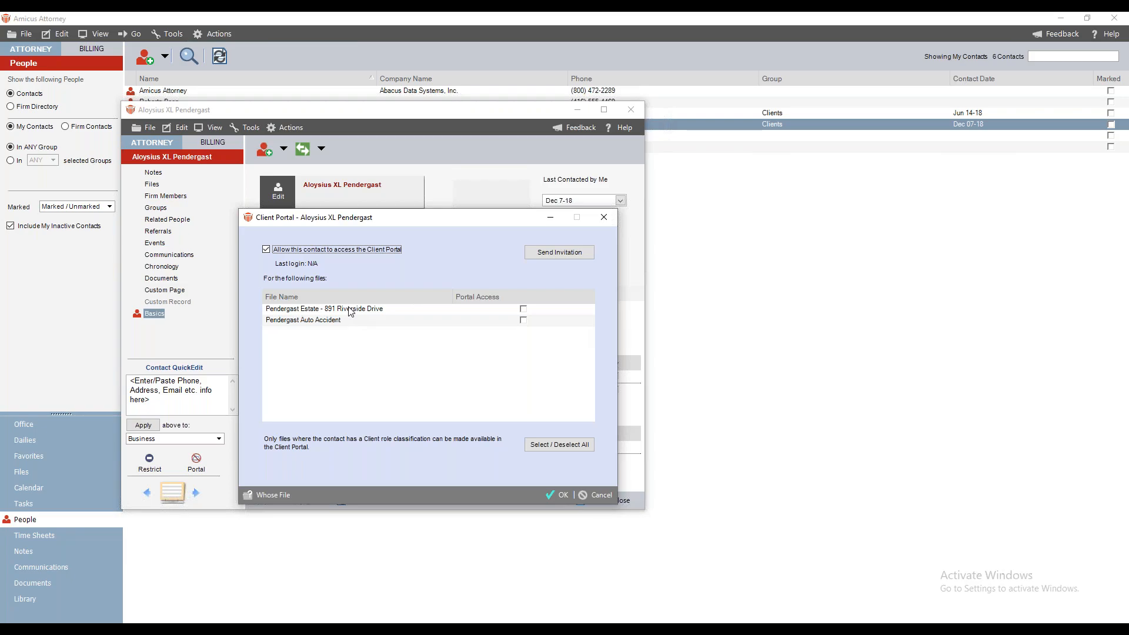
{"action": "left_click", "coordinate": [523, 309]}
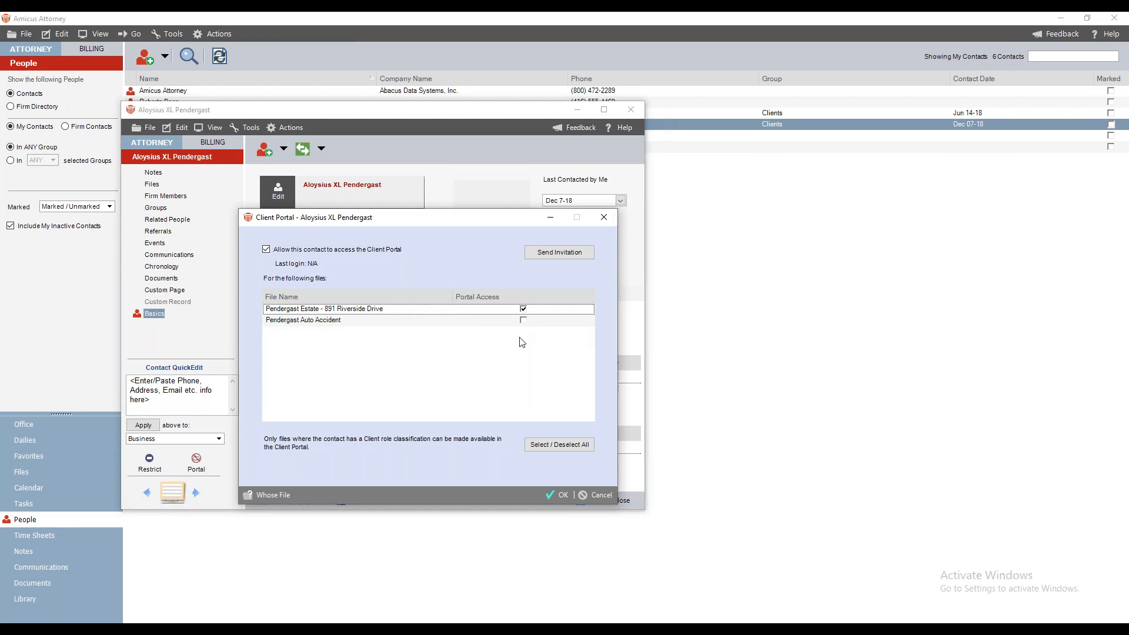
{"action": "left_click", "coordinate": [537, 446]}
{"action": "left_click", "coordinate": [537, 447]}
{"action": "left_click", "coordinate": [537, 446]}
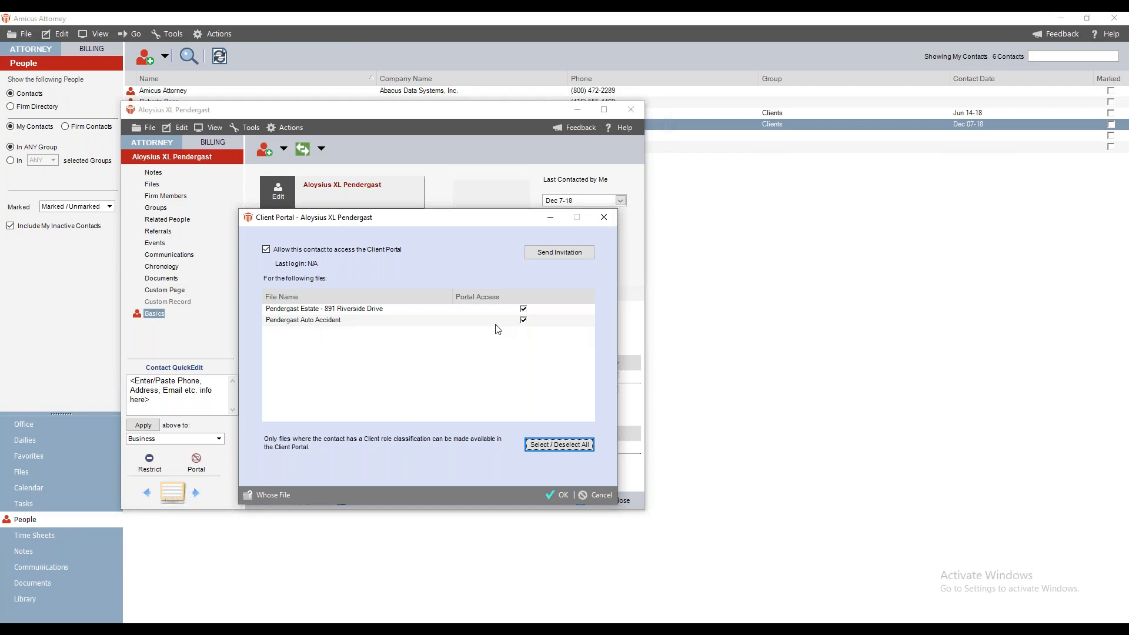
- Generate the contact's Client Portal invitation and send the resulting welcome e-mail from Outlook
{"action": "left_click", "coordinate": [542, 255]}
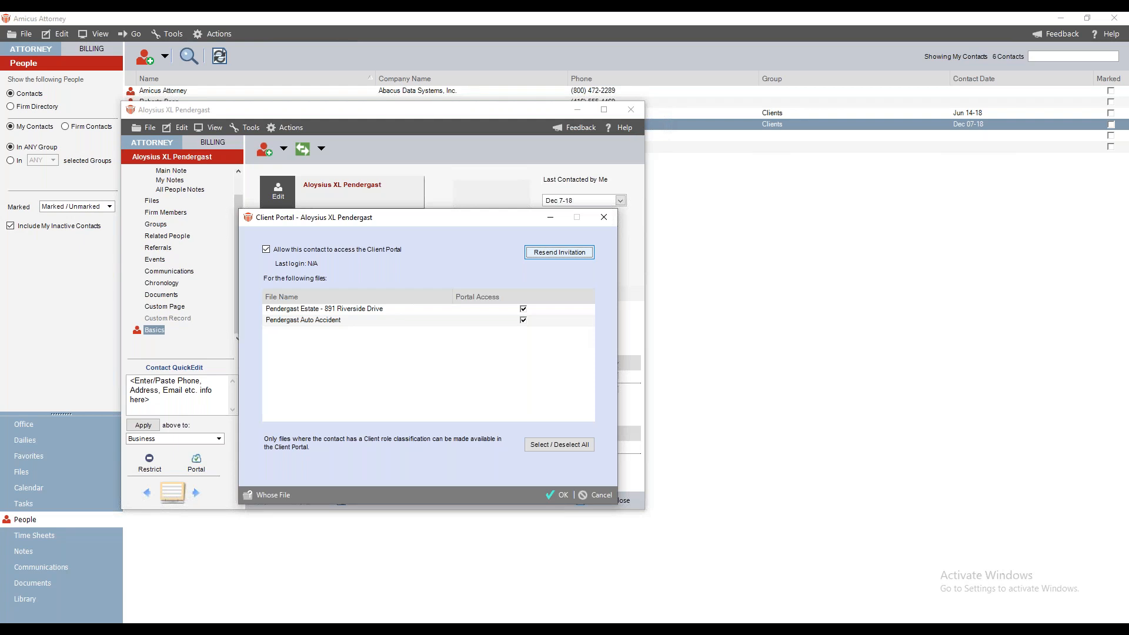
{"action": "mouse_move", "coordinate": [461, 616]}
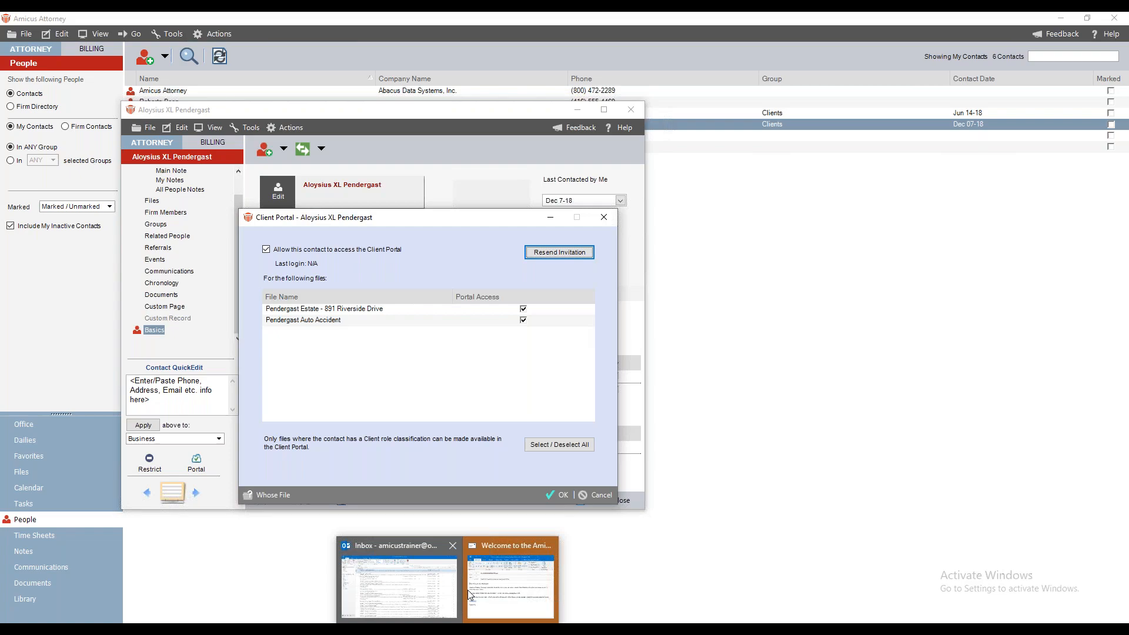
{"action": "left_click", "coordinate": [492, 547]}
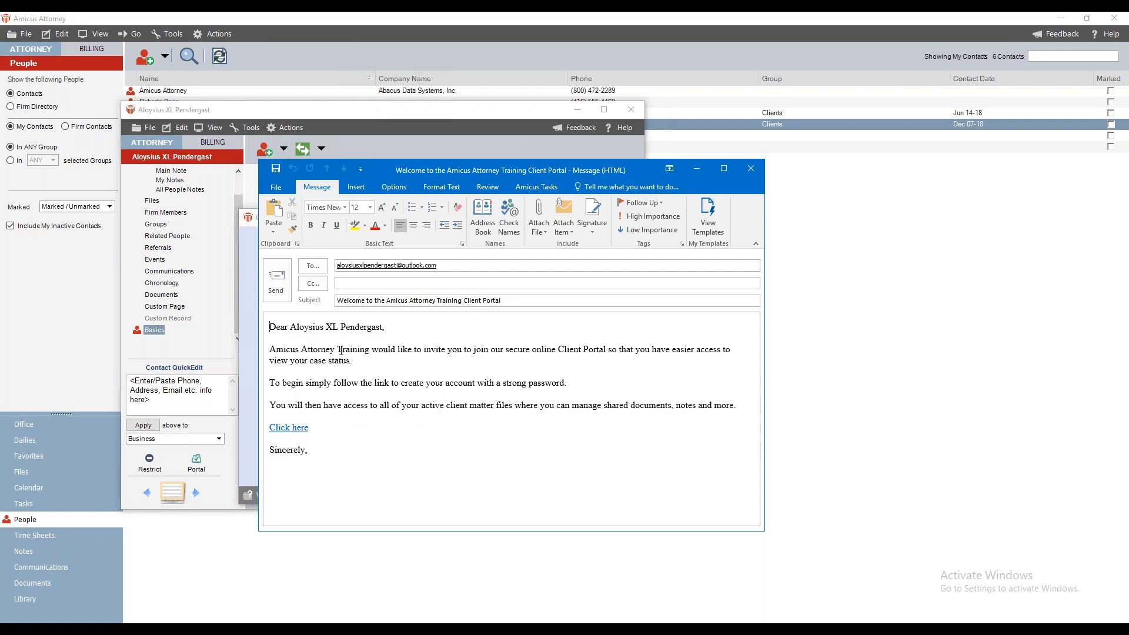
{"action": "left_click", "coordinate": [274, 284]}
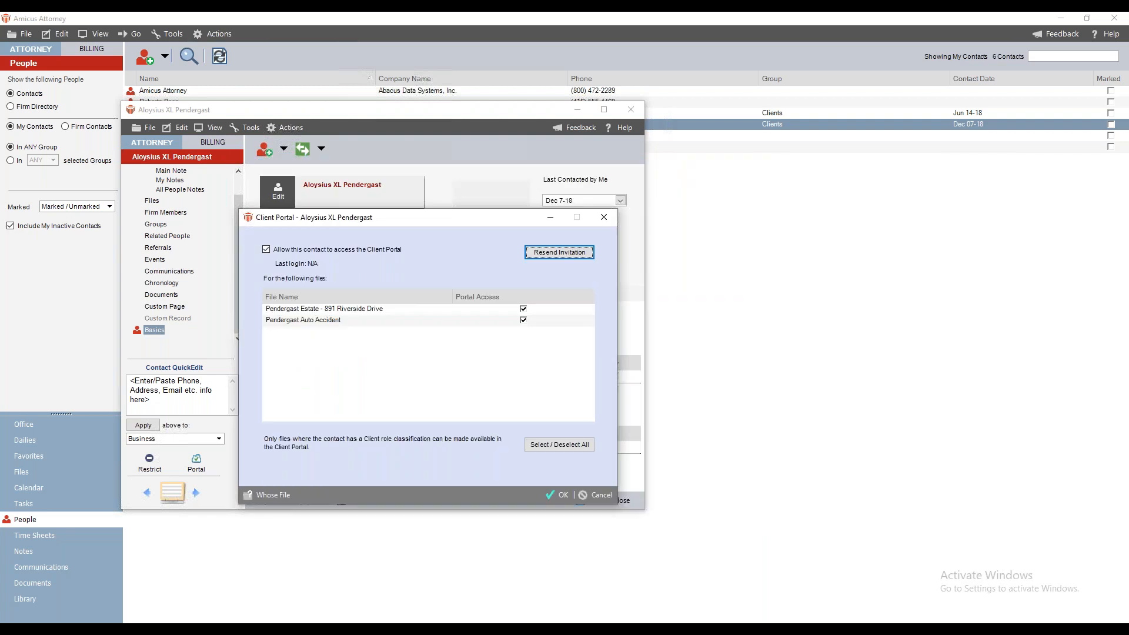
{"action": "mouse_move", "coordinate": [448, 628]}
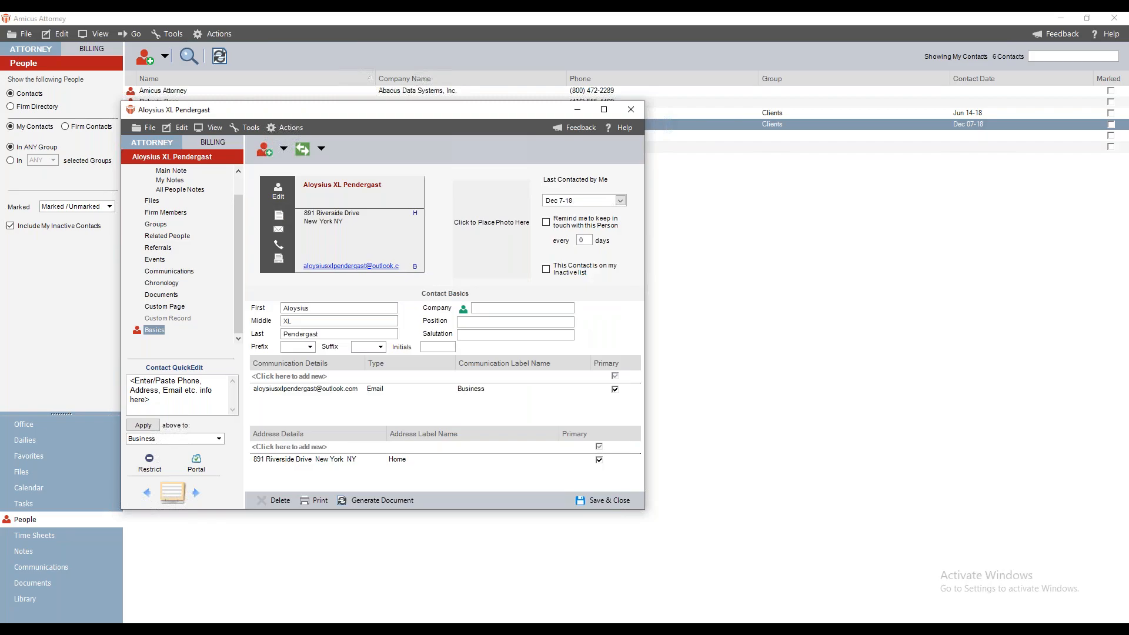
- Save and close the contact record, and follow the registration link in the welcome e-mail received in the client's Outlook webmail in Chrome
{"action": "left_click", "coordinate": [602, 502]}
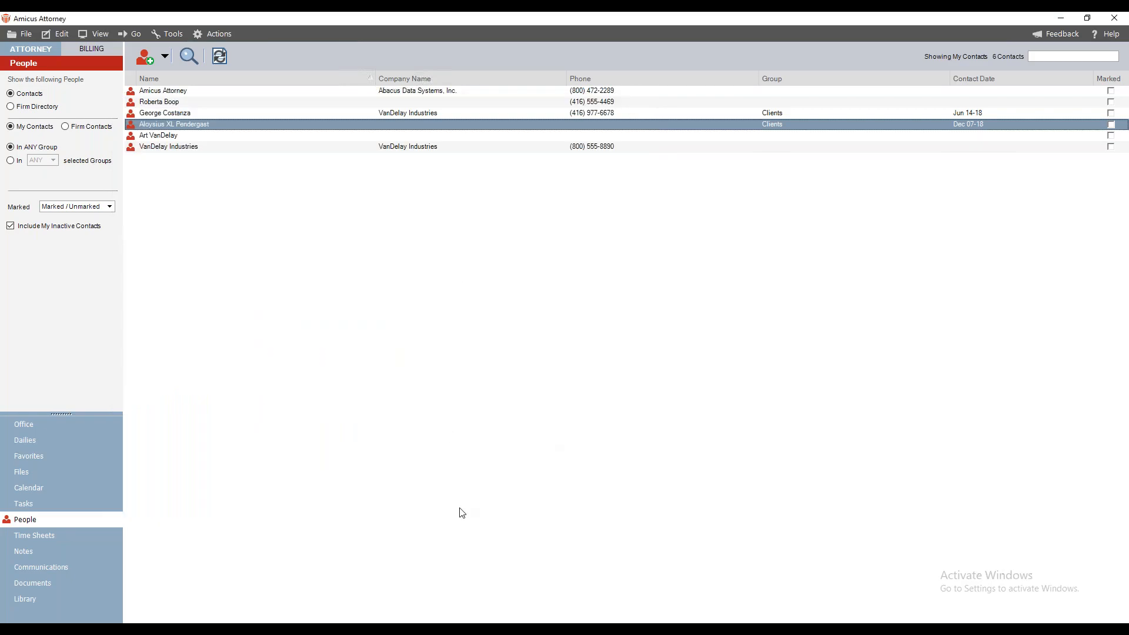
{"action": "mouse_move", "coordinate": [390, 629]}
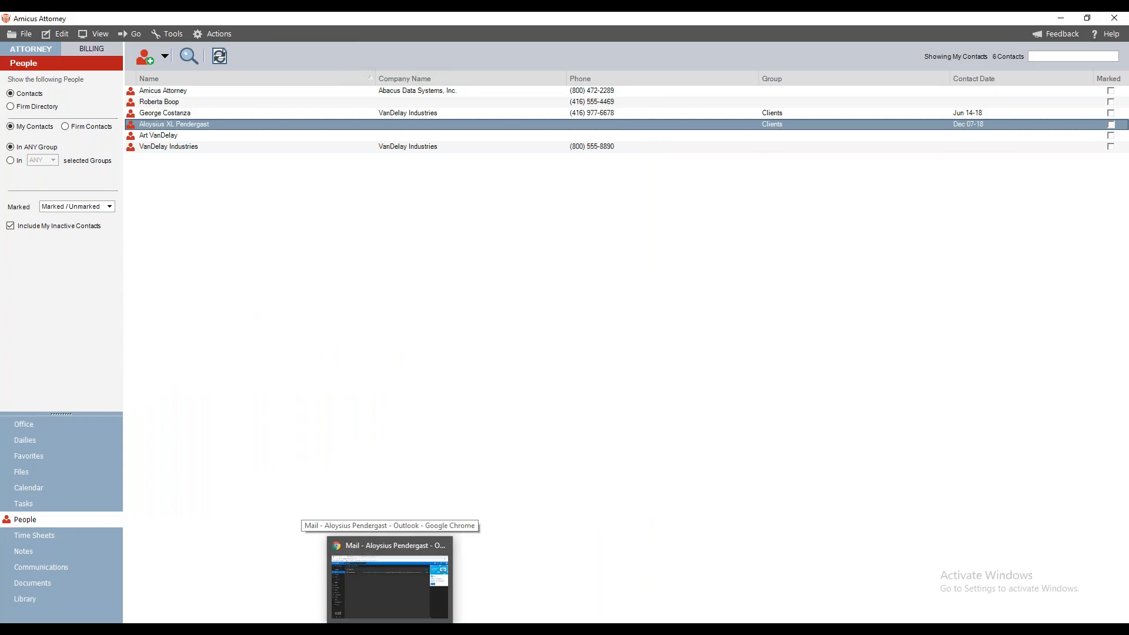
{"action": "left_click", "coordinate": [389, 629]}
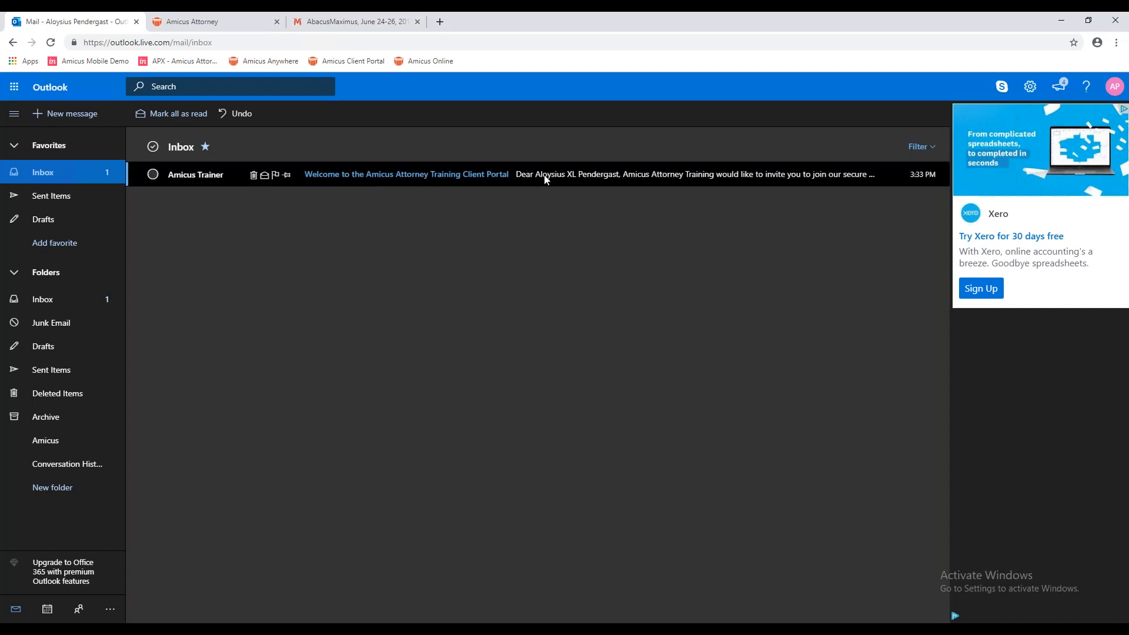
{"action": "left_click", "coordinate": [522, 178]}
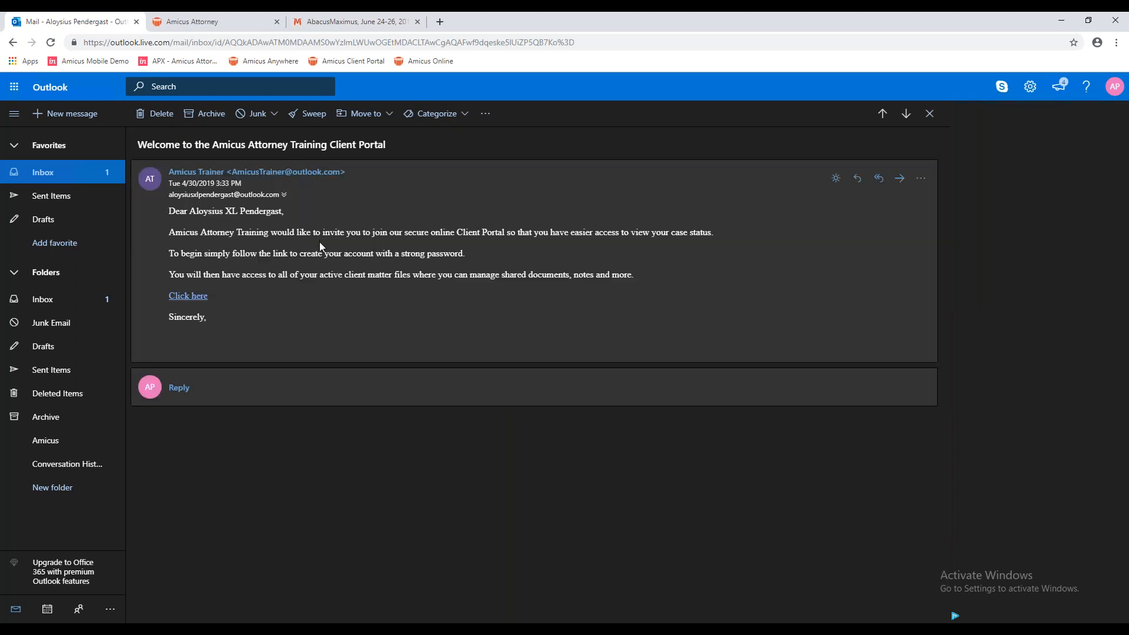
{"action": "left_click", "coordinate": [197, 297]}
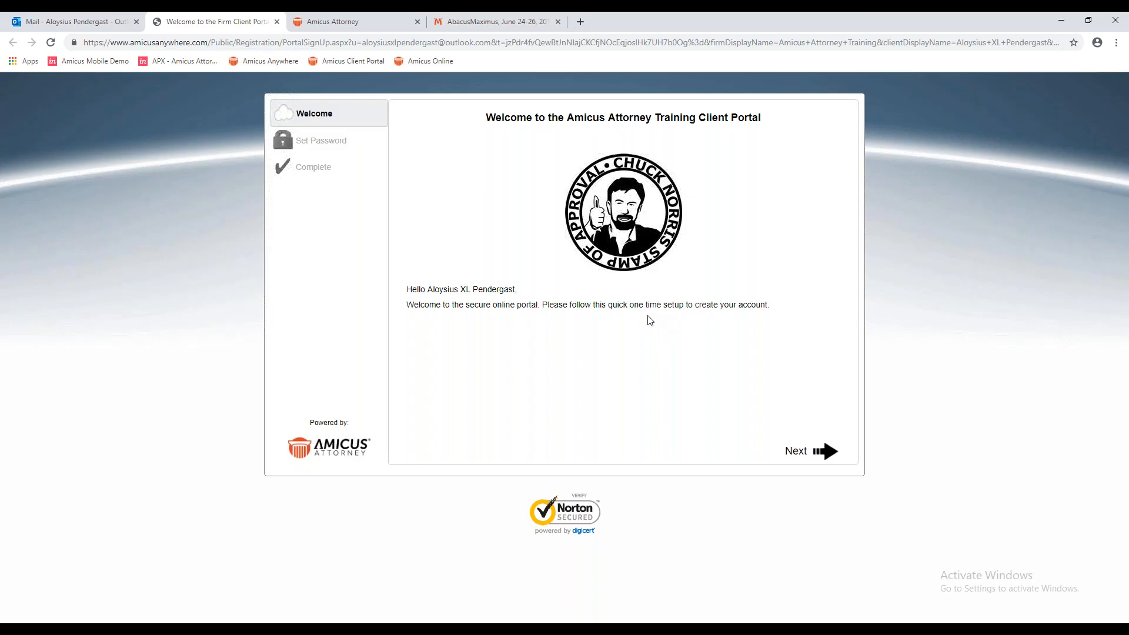
- Enter and confirm a new Client Portal account password, acknowledge the reminder with "I'm good", and submit the registration
{"action": "left_click", "coordinate": [797, 455]}
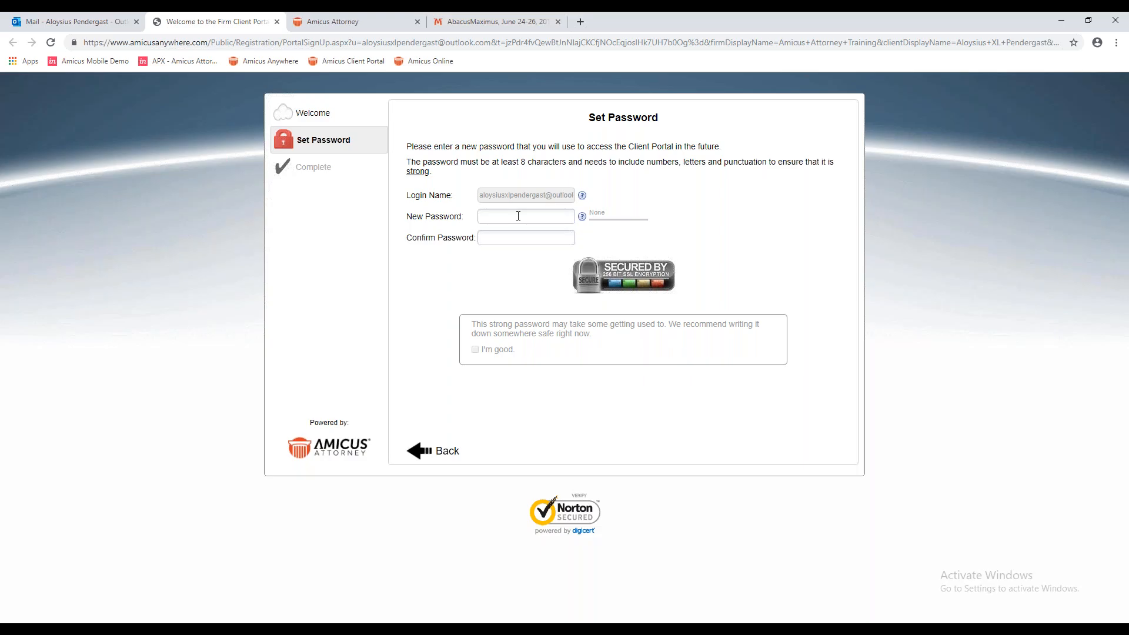
{"action": "type", "text": "••••••••••••••••••"}
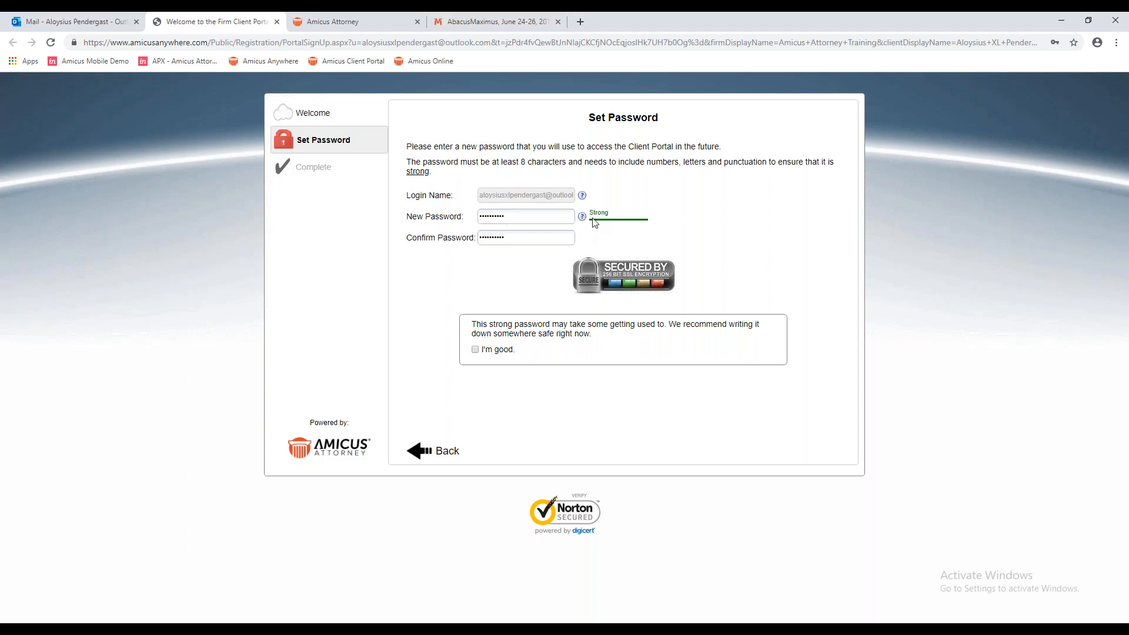
{"action": "left_click", "coordinate": [475, 350]}
{"action": "left_click", "coordinate": [795, 453]}
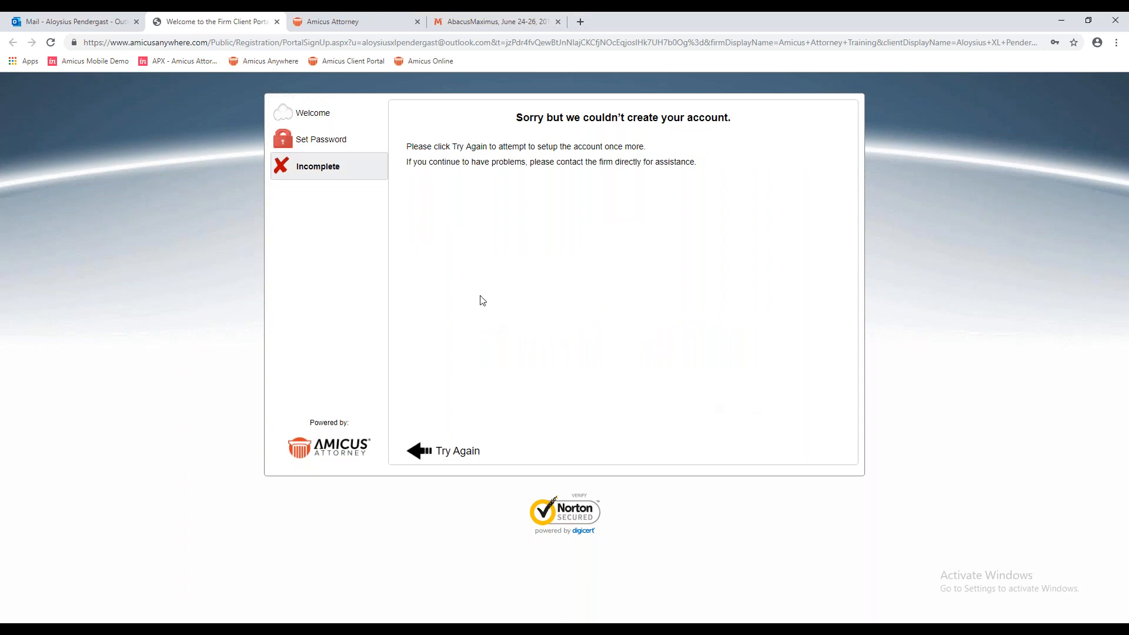
- Retry creating the Client Portal account with the password already entered
{"action": "left_click", "coordinate": [419, 447]}
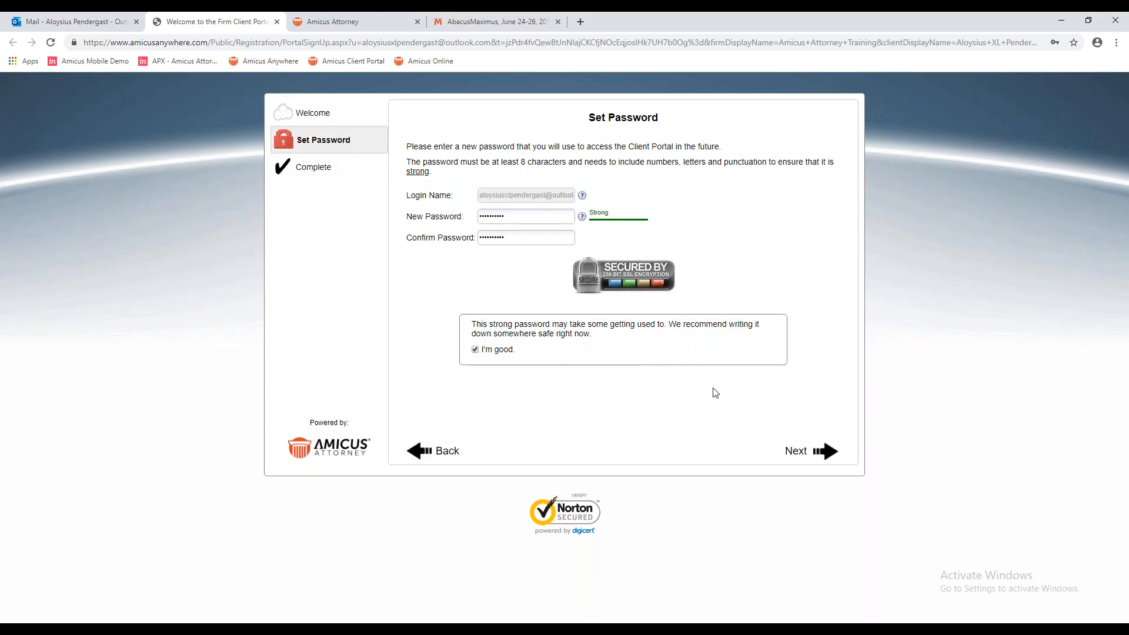
{"action": "left_click", "coordinate": [811, 450]}
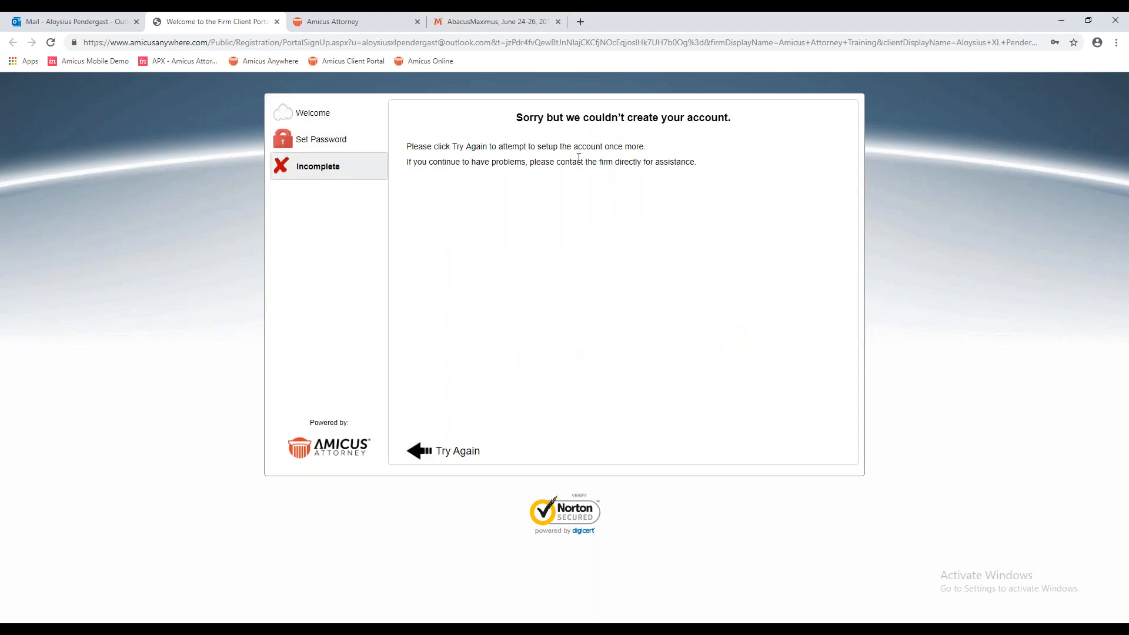
{"action": "left_click", "coordinate": [421, 450]}
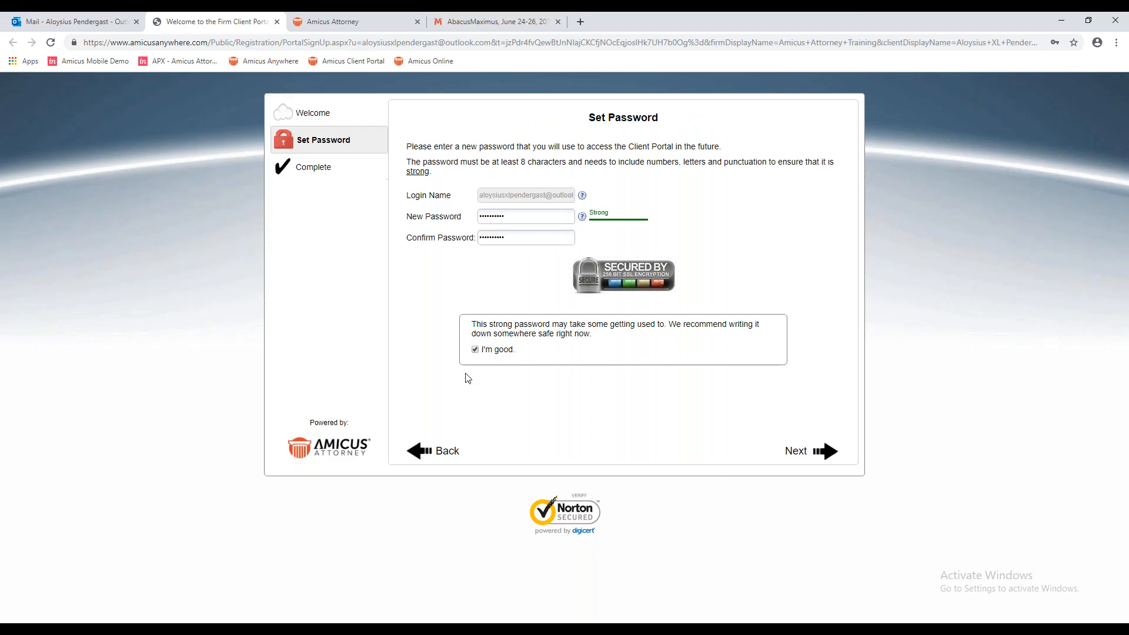
{"action": "left_click", "coordinate": [825, 451]}
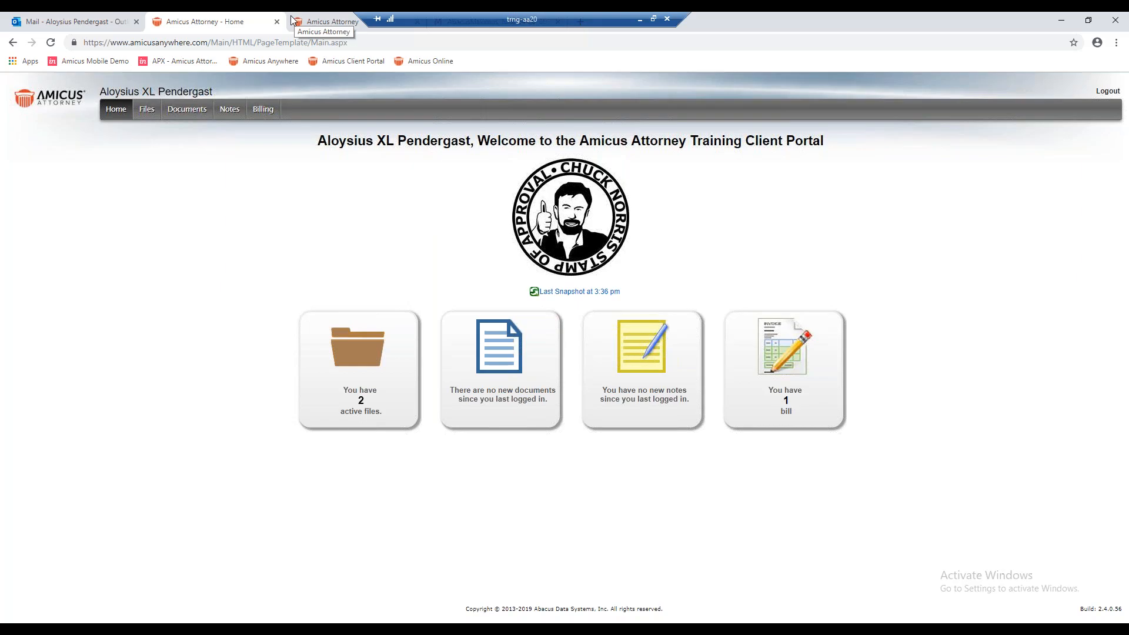
- Check the client's webmail inbox and the firm's Outlook inbox for messages about the new Client Portal account
{"action": "left_click", "coordinate": [68, 20]}
{"action": "left_click", "coordinate": [55, 175]}
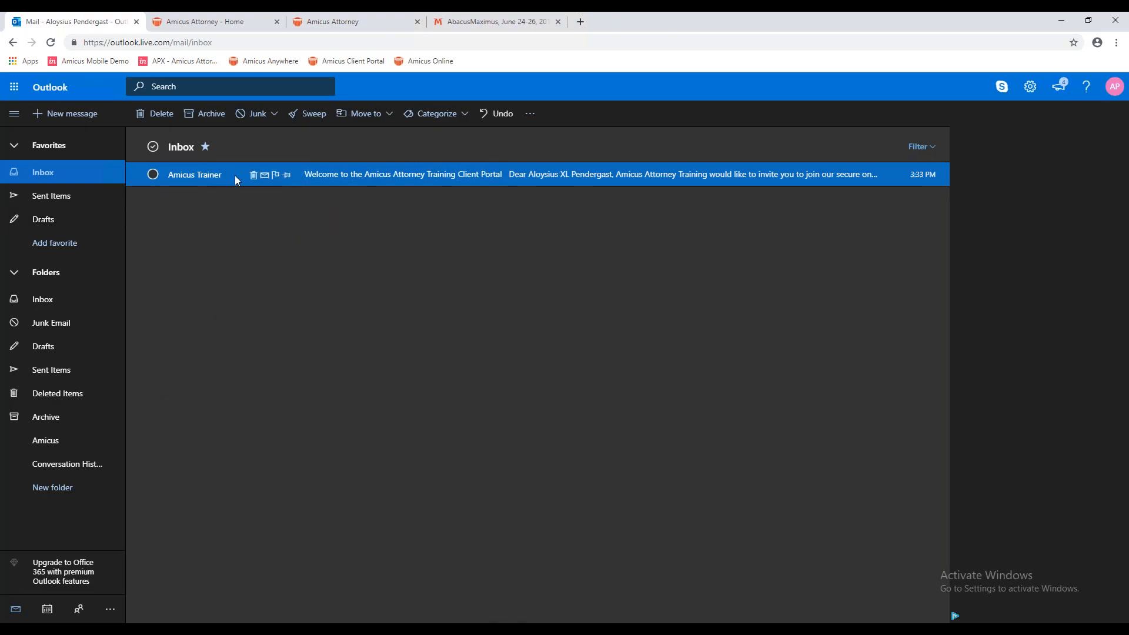
{"action": "left_click", "coordinate": [377, 172]}
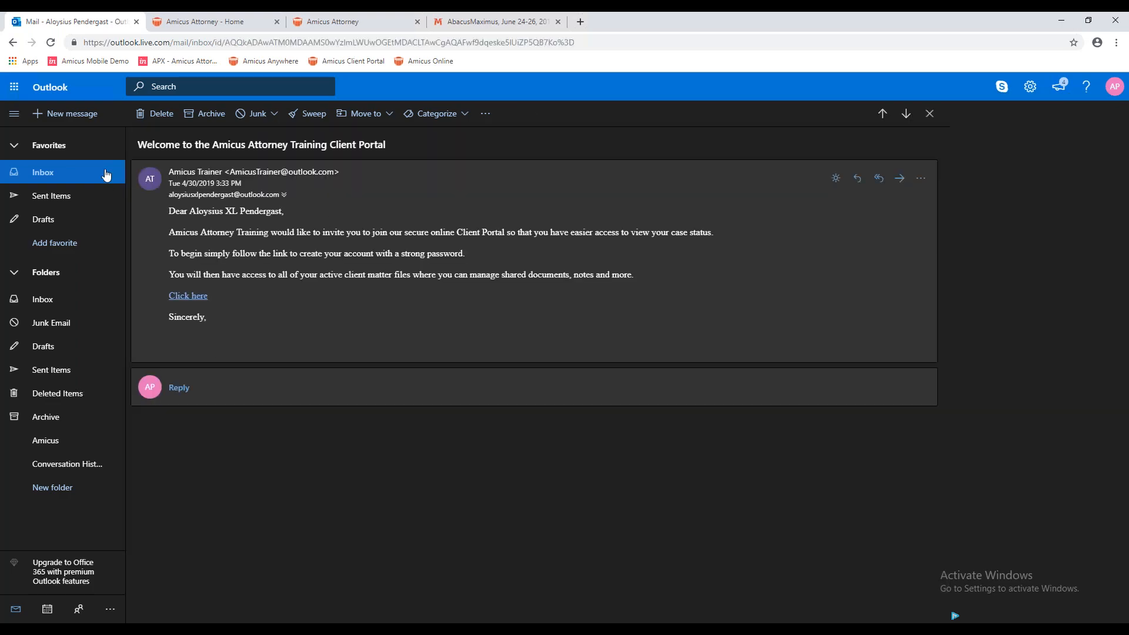
{"action": "left_click", "coordinate": [66, 177]}
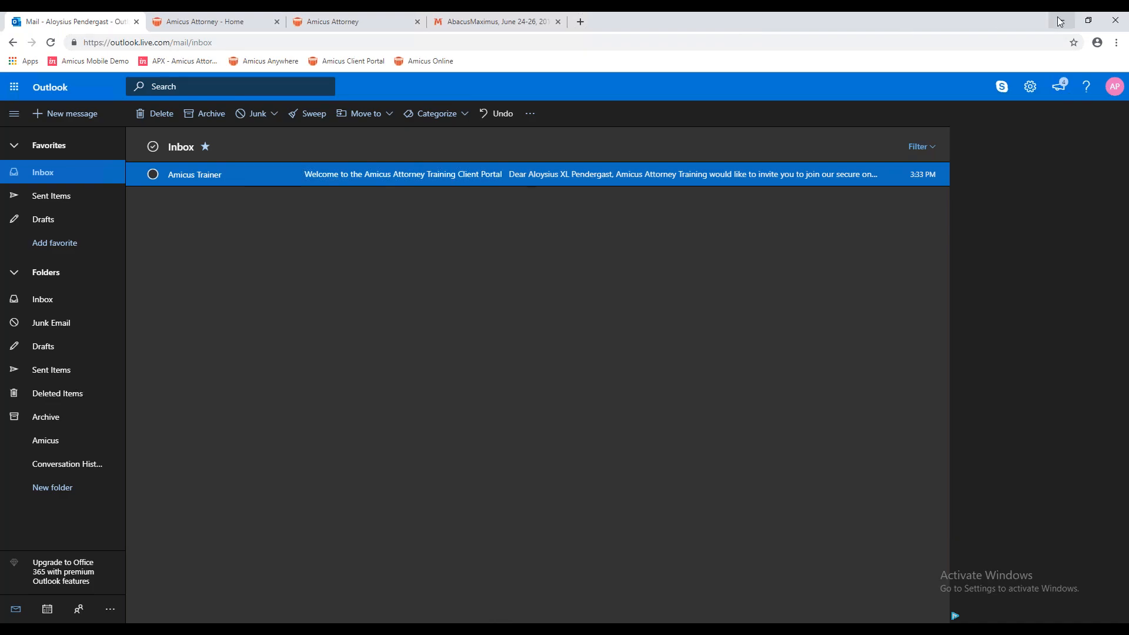
{"action": "left_click", "coordinate": [462, 624]}
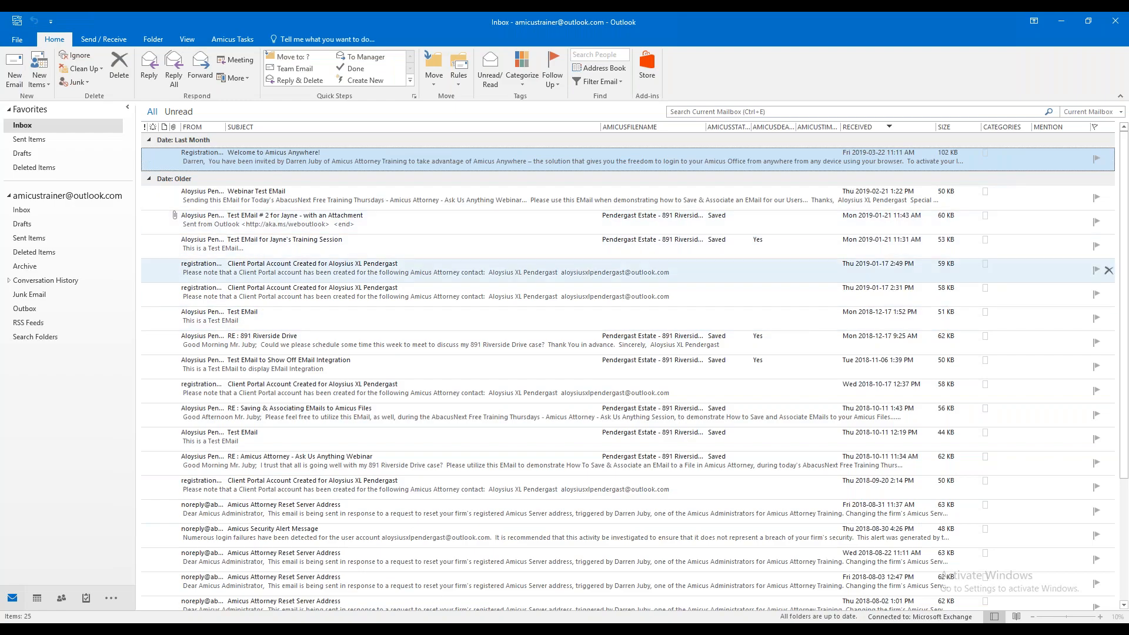
{"action": "left_click", "coordinate": [1062, 22]}
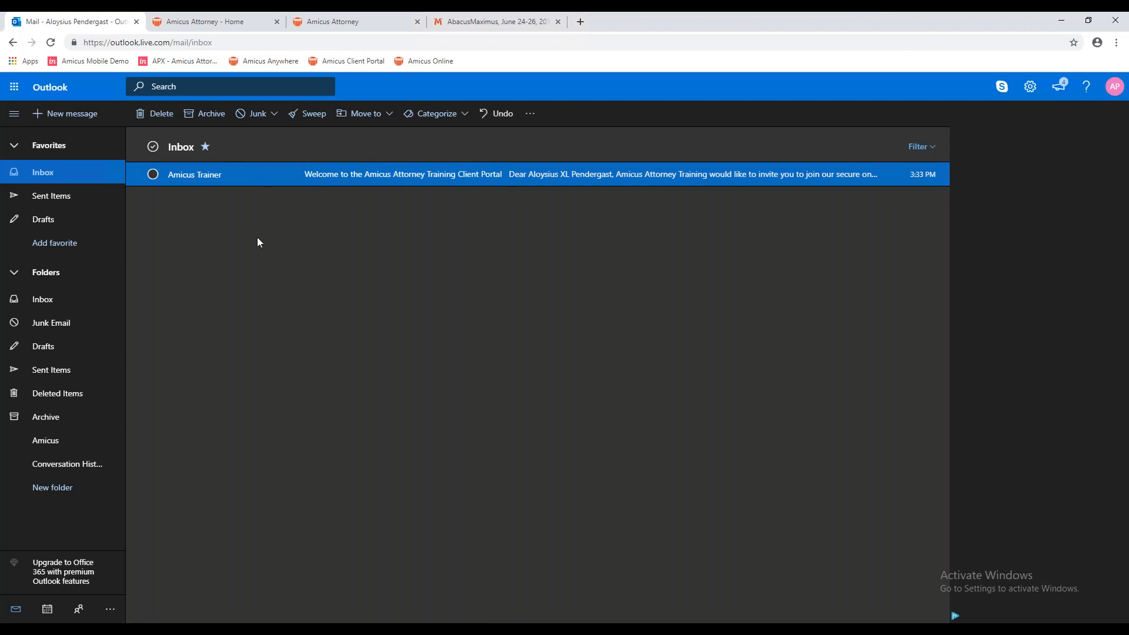
{"action": "key", "text": "alt+Tab"}
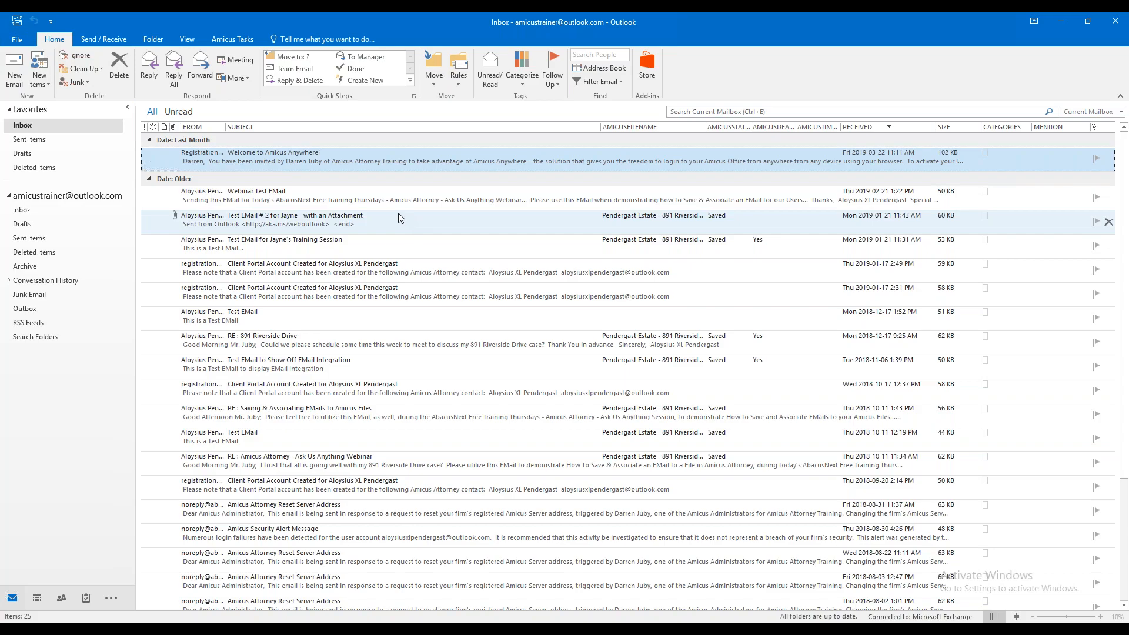
{"action": "left_click", "coordinate": [381, 628]}
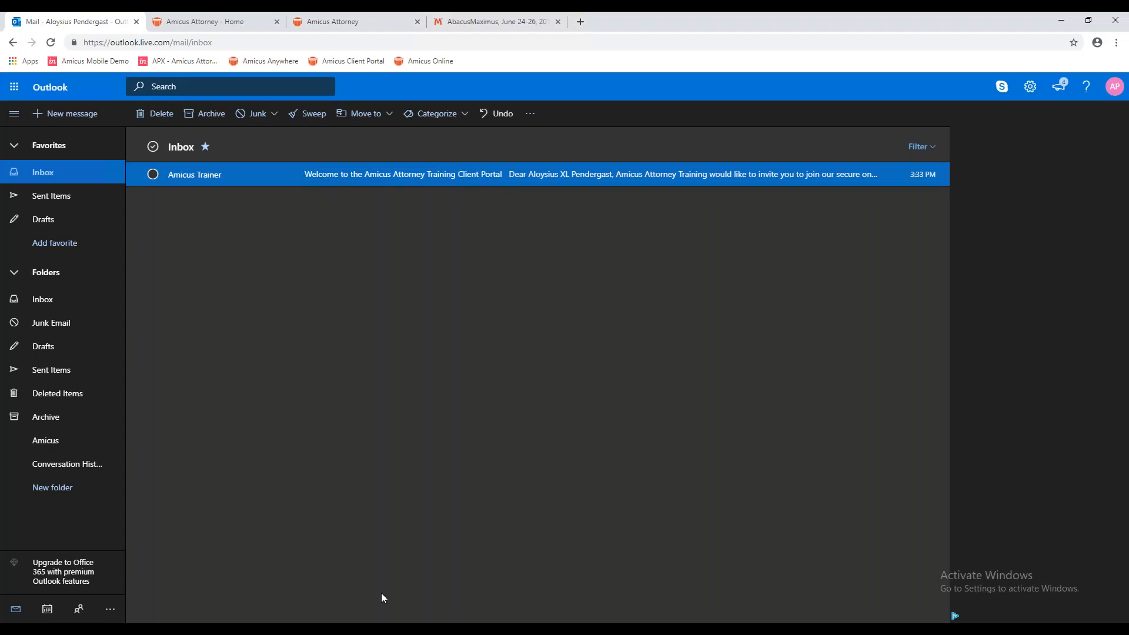
- View the client's portal home page and the Amicus Portal login page in the browser
{"action": "left_click", "coordinate": [199, 21]}
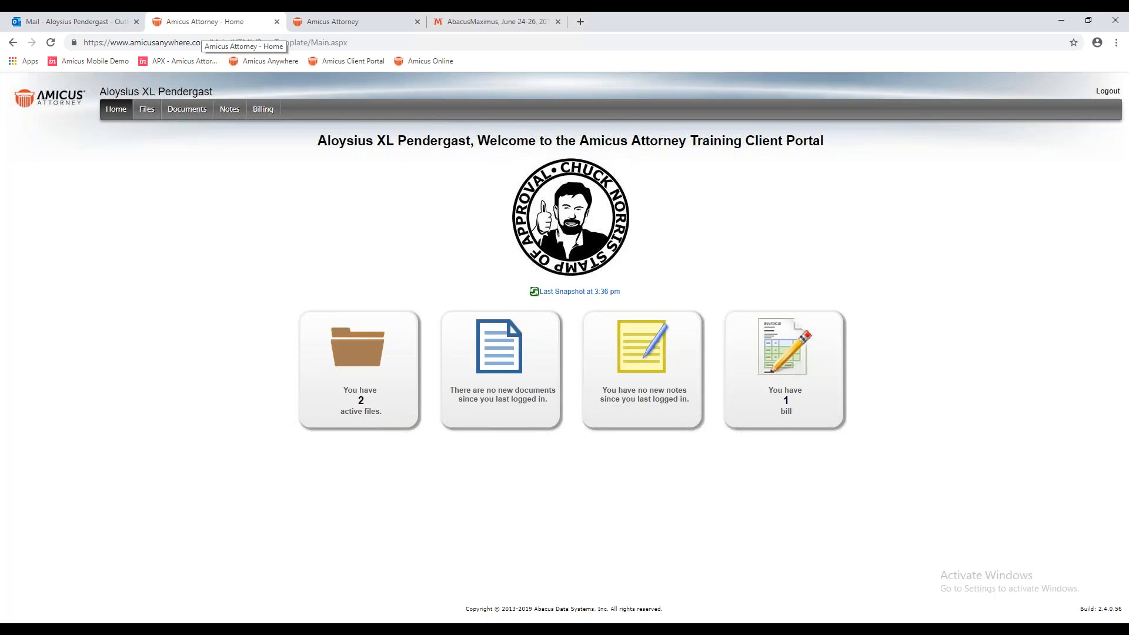
{"action": "left_click", "coordinate": [322, 22]}
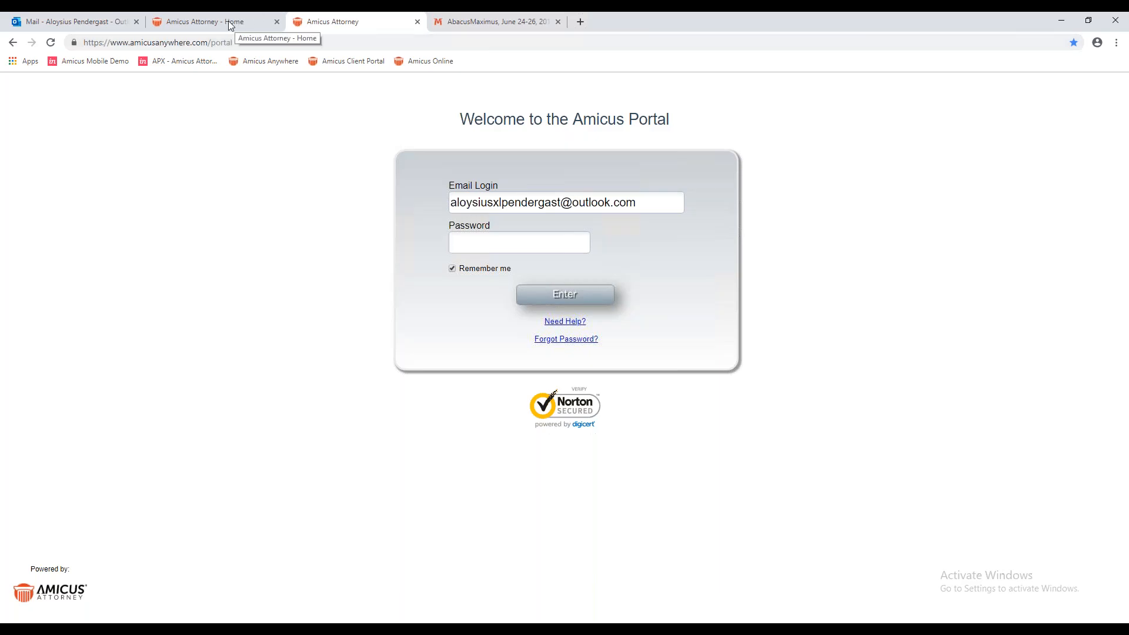
{"action": "left_click", "coordinate": [236, 22]}
- Check the Sent Items and Inbox of the client's webmail, and return to Amicus Attorney
{"action": "left_click", "coordinate": [101, 21]}
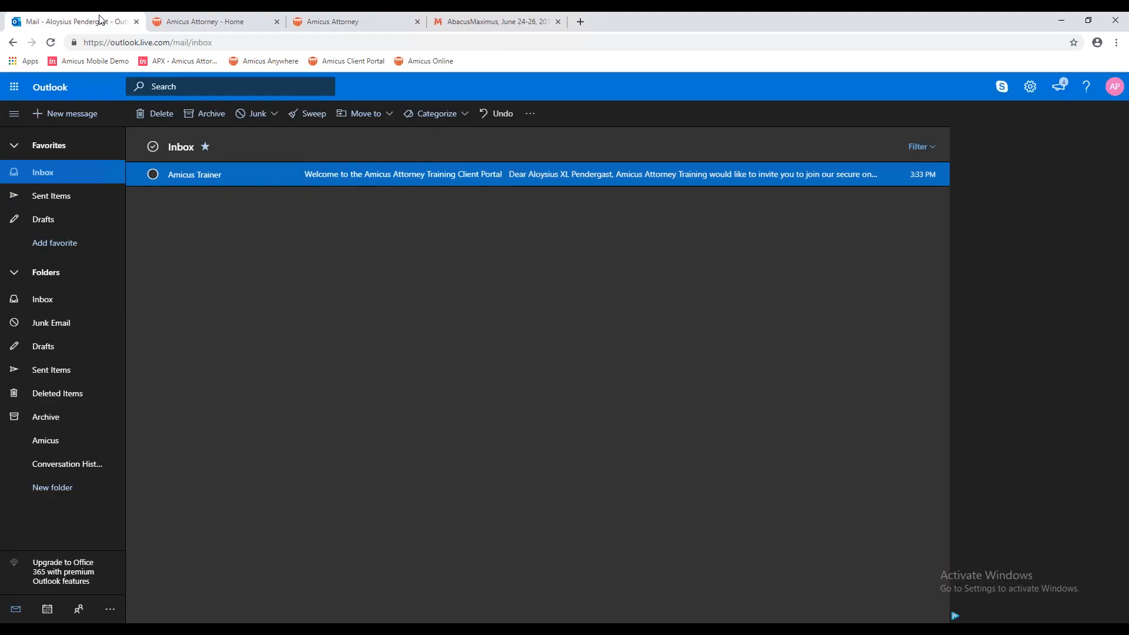
{"action": "left_click", "coordinate": [54, 197]}
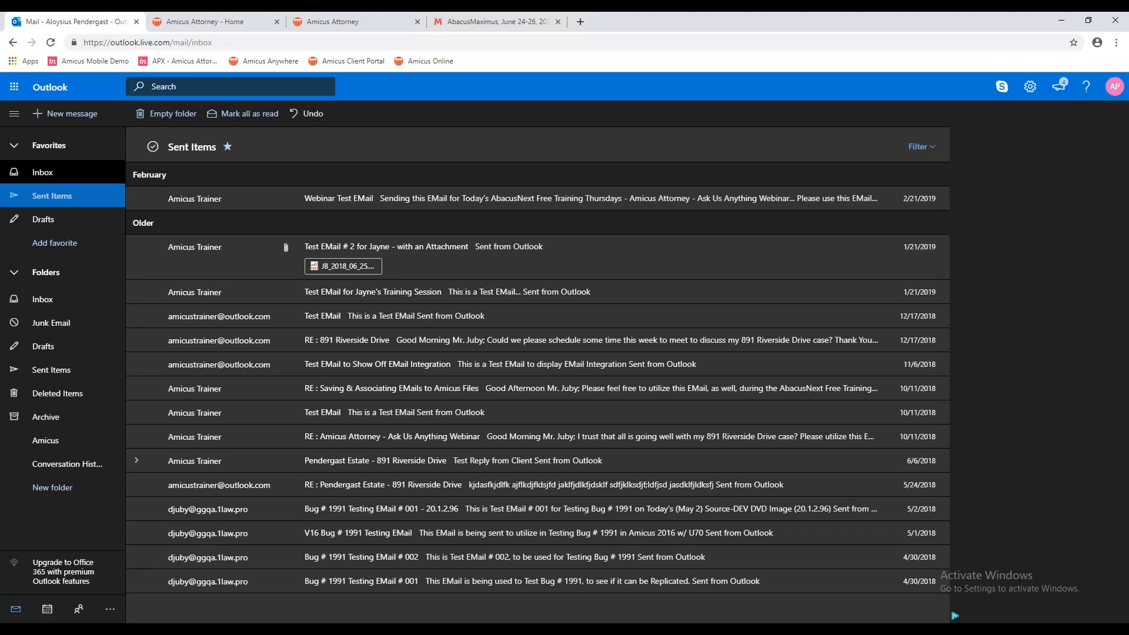
{"action": "left_click", "coordinate": [50, 175]}
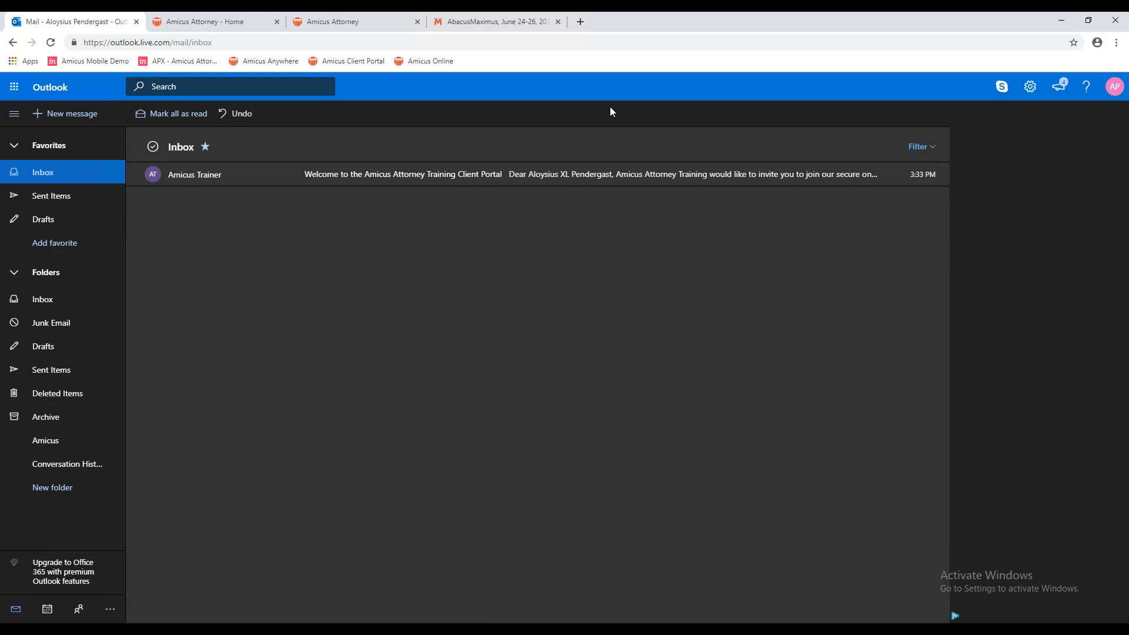
{"action": "left_click", "coordinate": [1058, 24]}
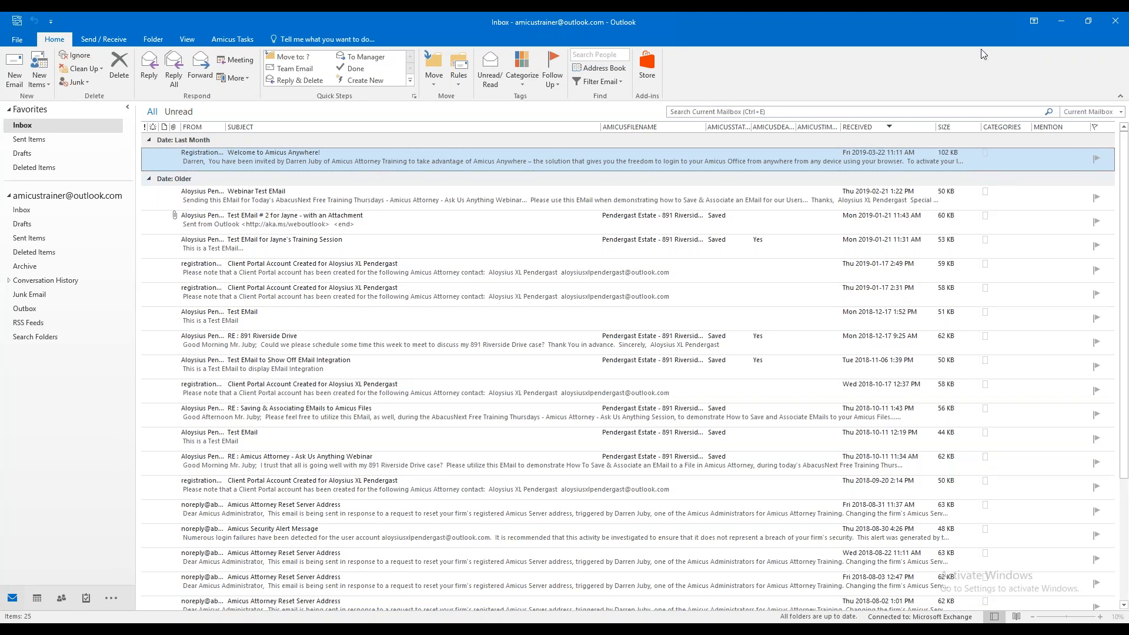
{"action": "left_click", "coordinate": [1062, 22]}
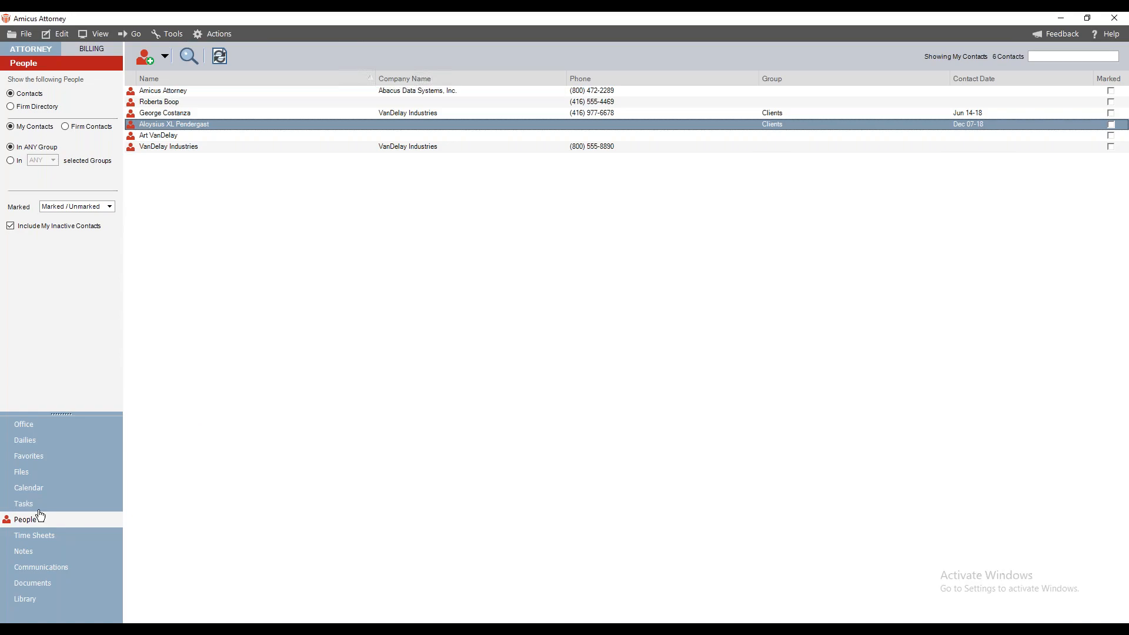
- Review the portal access of the client's files and the last login in the contact's Client Portal settings, then save and close the record
{"action": "double_click", "coordinate": [212, 125]}
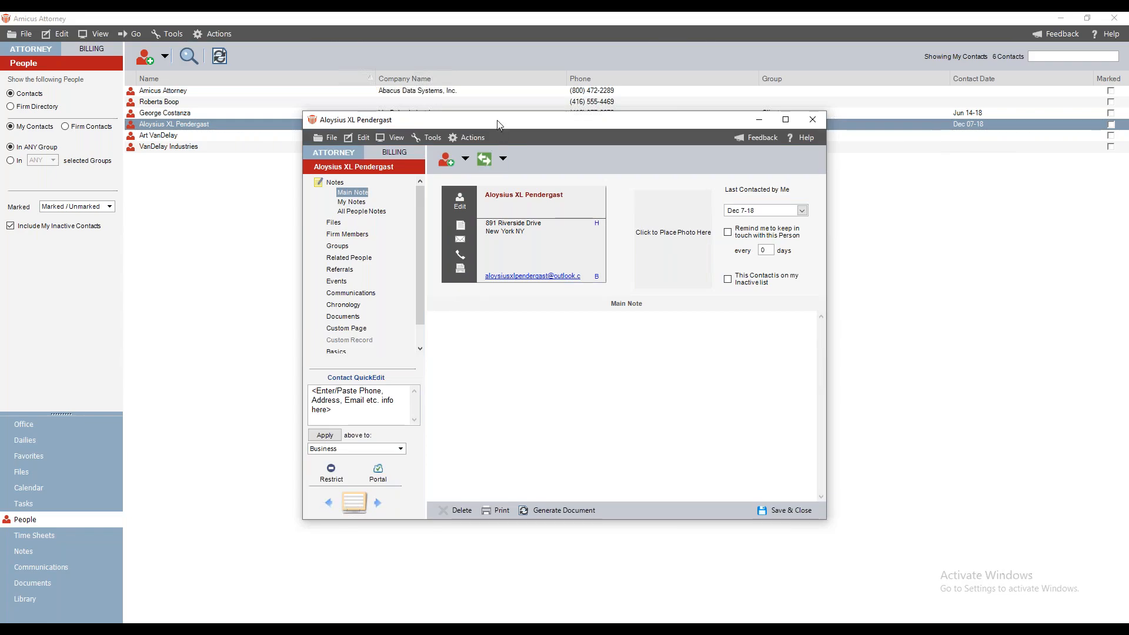
{"action": "left_click_drag", "start_coordinate": [495, 122], "coordinate": [349, 125]}
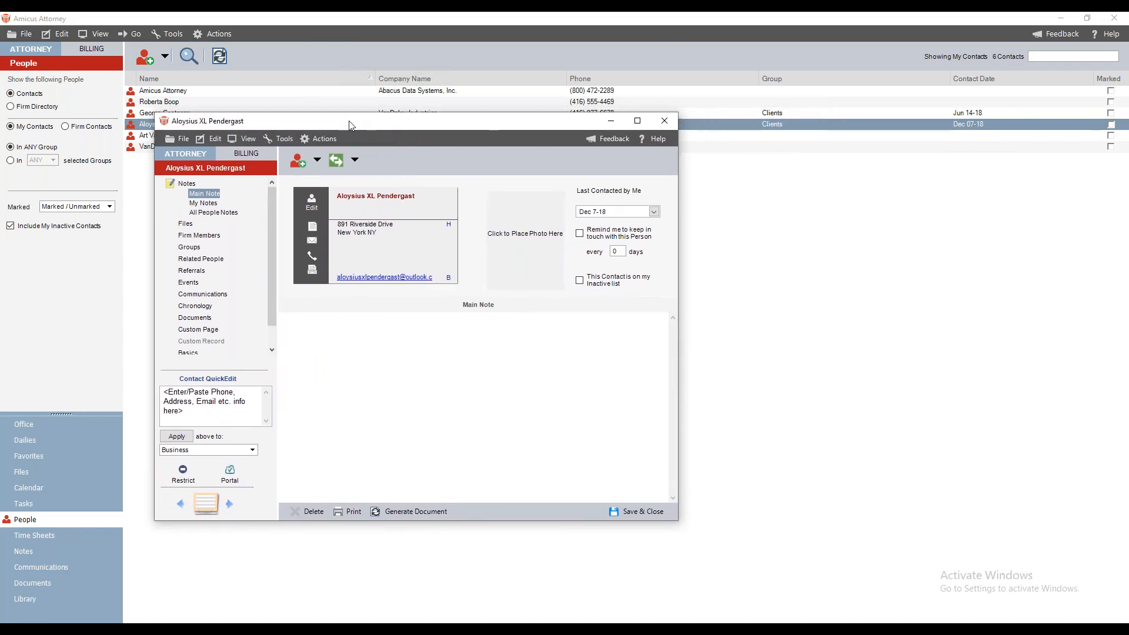
{"action": "left_click", "coordinate": [187, 224]}
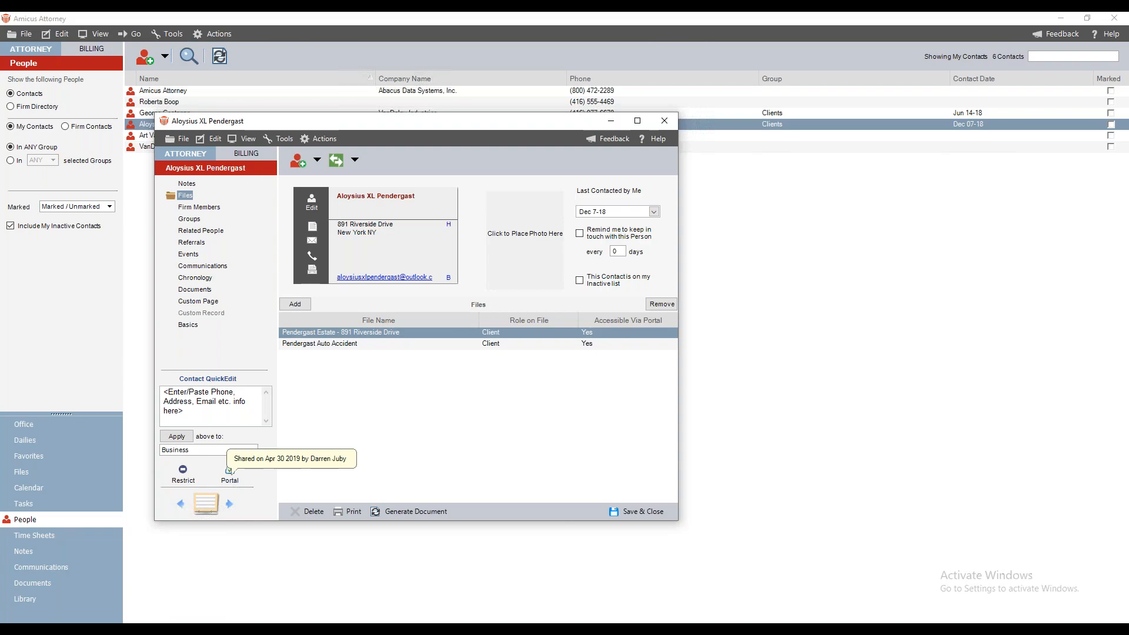
{"action": "left_click", "coordinate": [230, 472]}
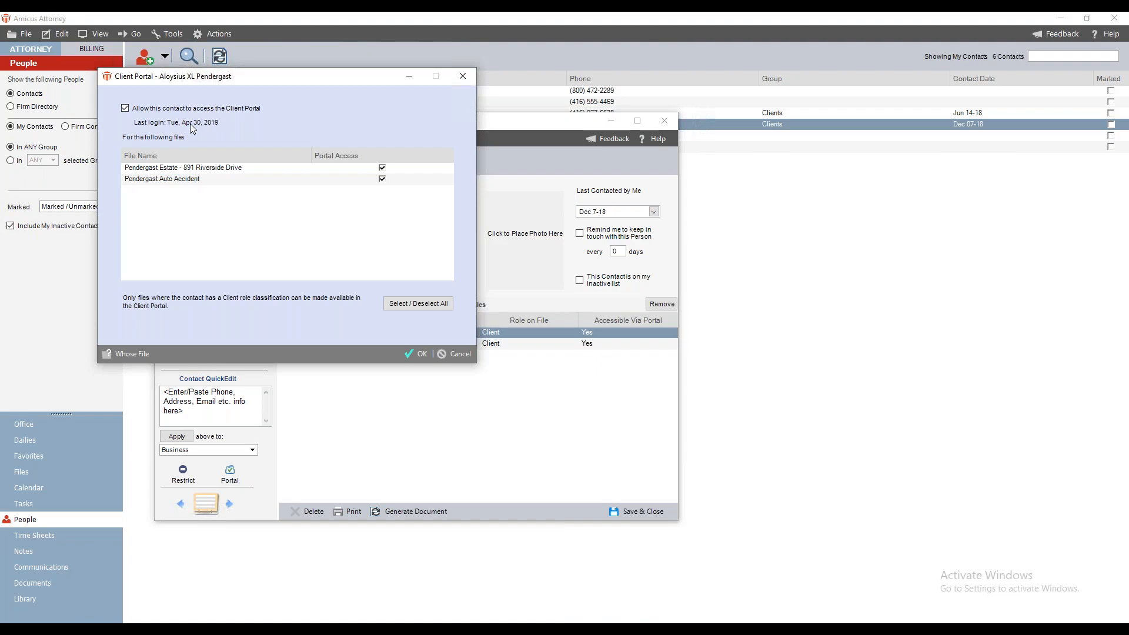
{"action": "left_click", "coordinate": [414, 355]}
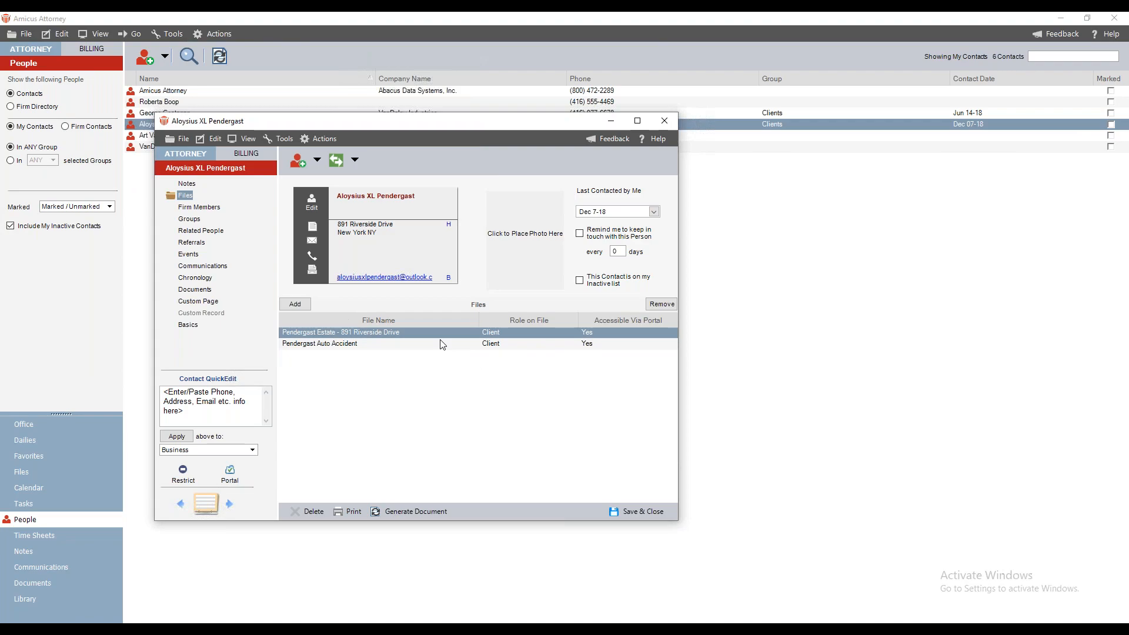
{"action": "left_click", "coordinate": [636, 512]}
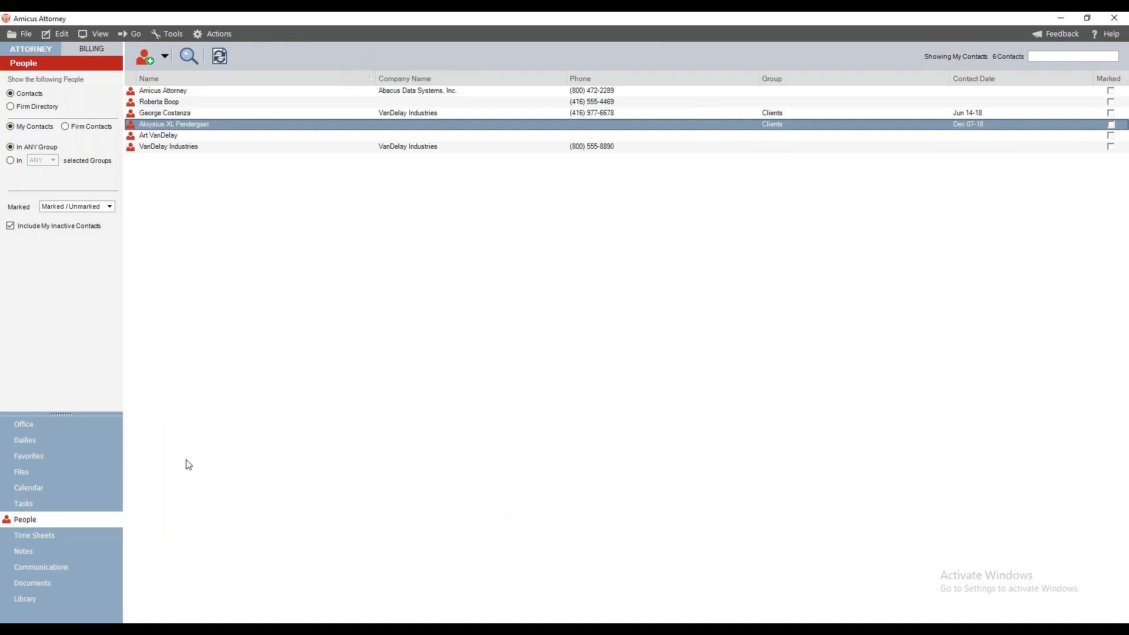
- Open the client's Civil Litigation file from Files and move its window over the file list
{"action": "left_click", "coordinate": [32, 472]}
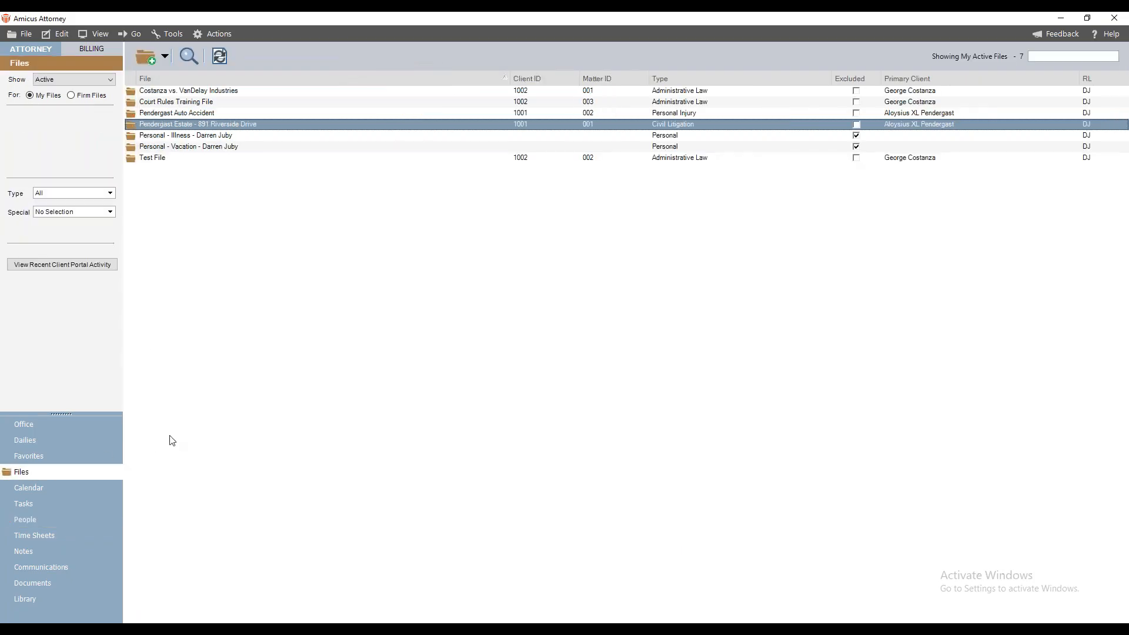
{"action": "double_click", "coordinate": [183, 125]}
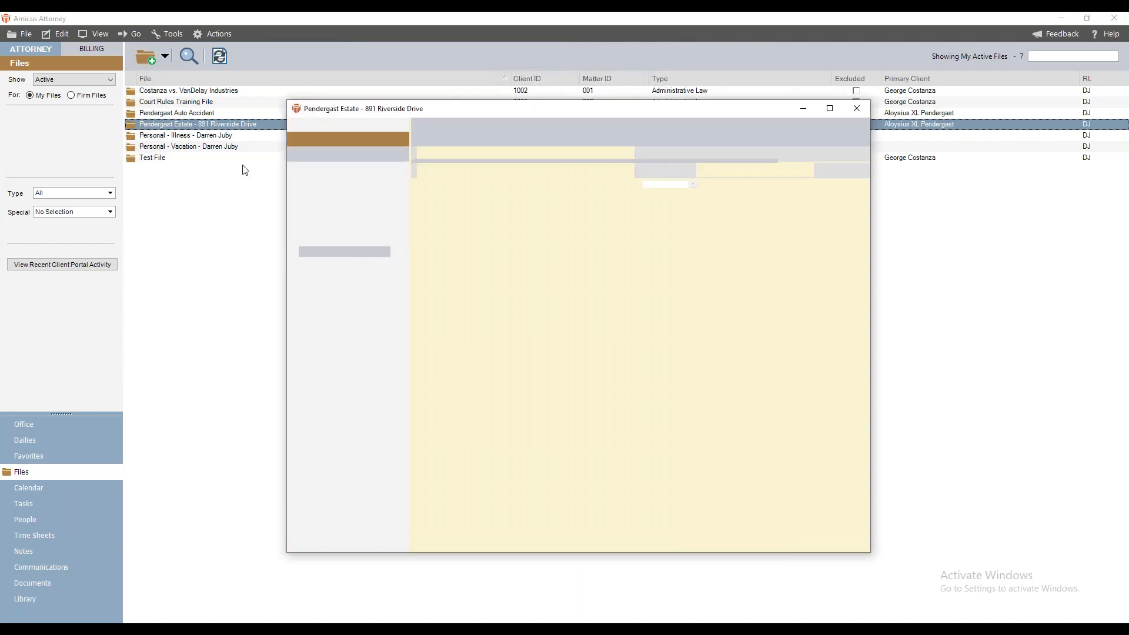
{"action": "left_click_drag", "start_coordinate": [443, 111], "coordinate": [315, 129]}
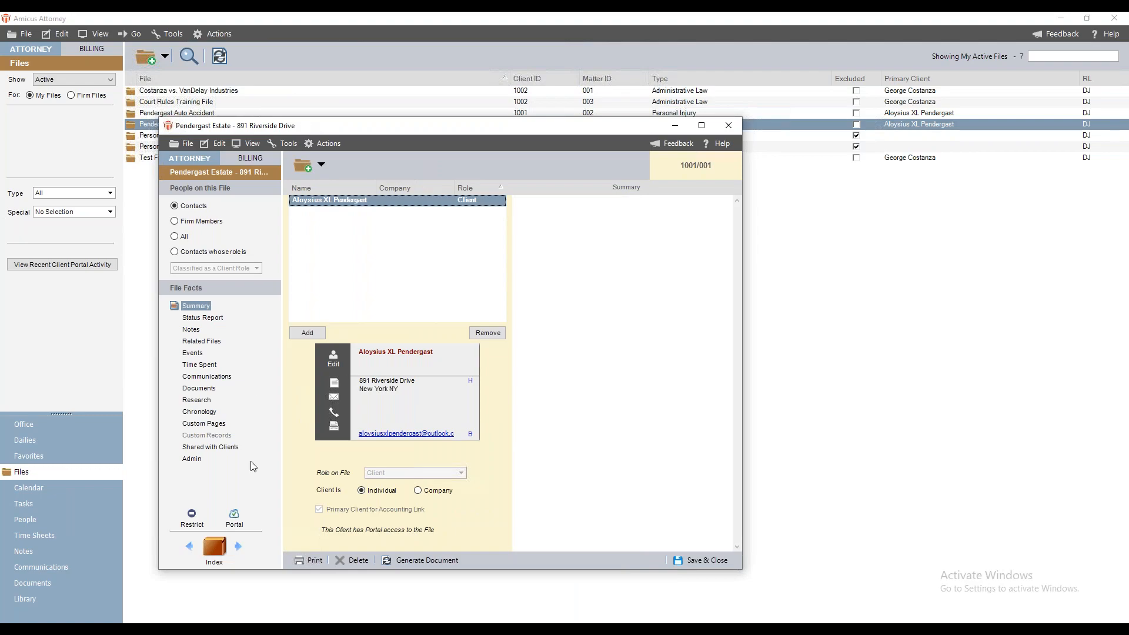
- Review the client's portal access from the Civil Litigation file's Client Portal settings, leave them without changes, and save and close the file
{"action": "mouse_move", "coordinate": [239, 522]}
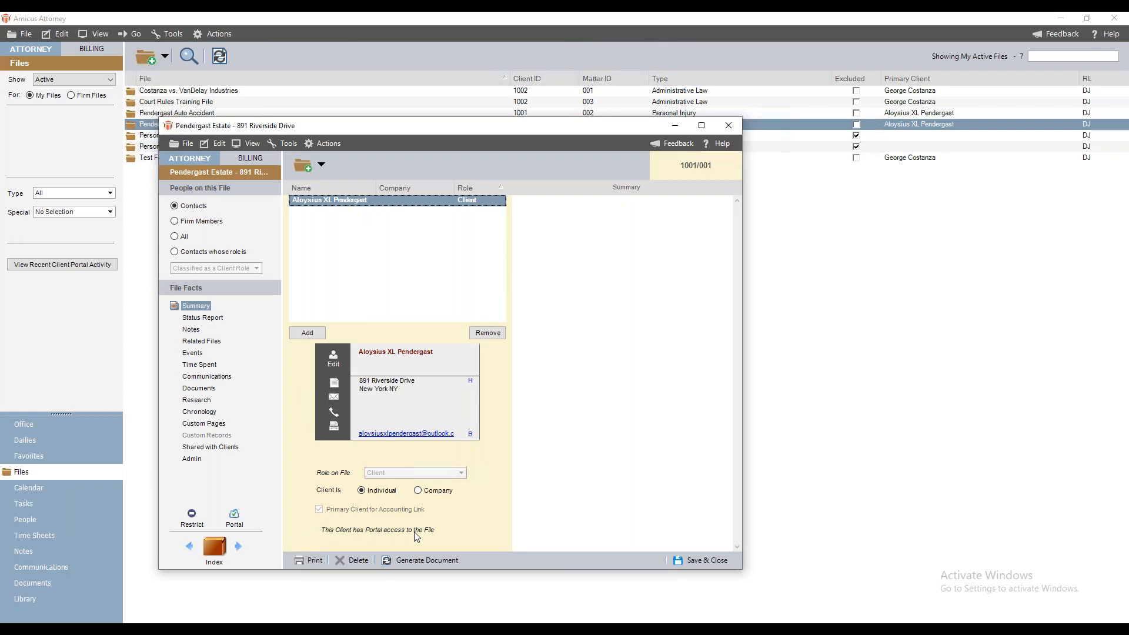
{"action": "left_click", "coordinate": [234, 518]}
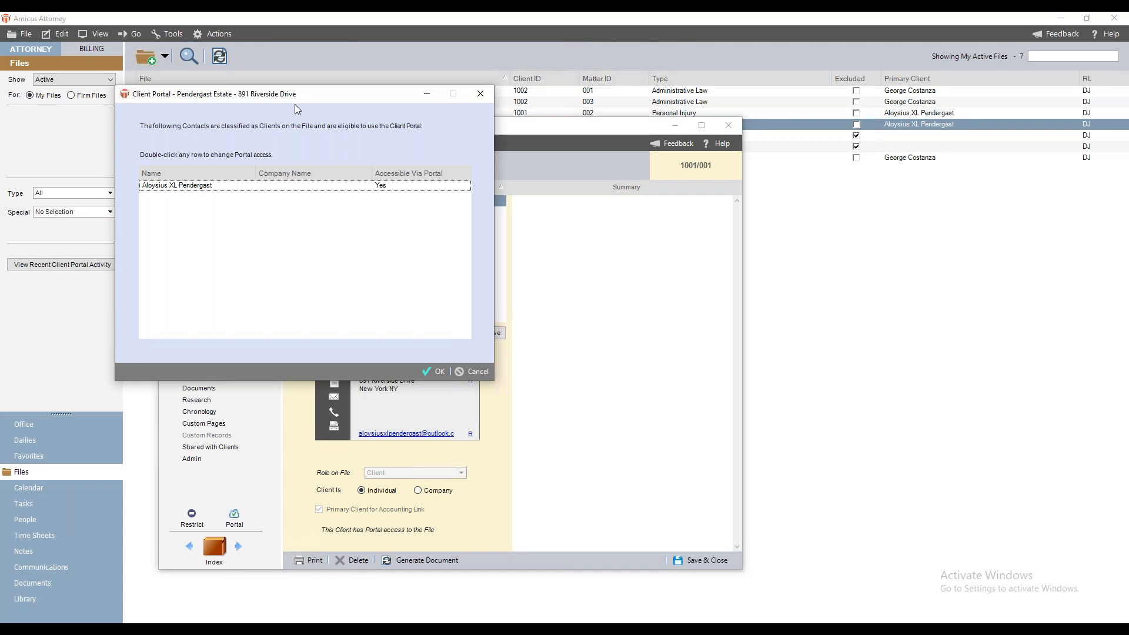
{"action": "left_click", "coordinate": [234, 185]}
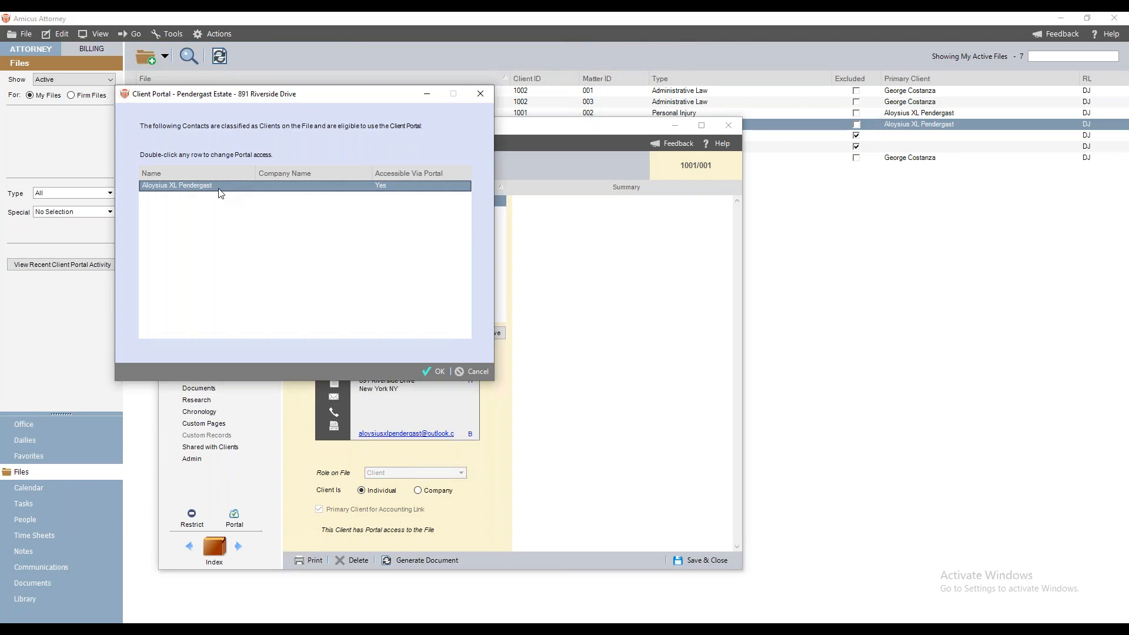
{"action": "double_click", "coordinate": [218, 187]}
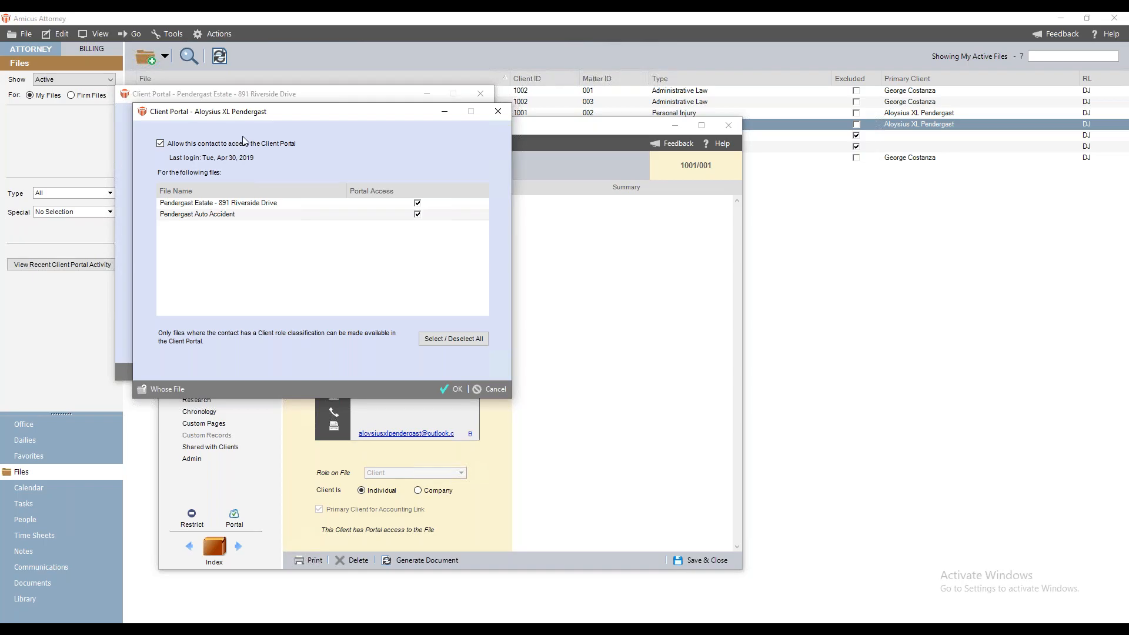
{"action": "left_click", "coordinate": [480, 389]}
{"action": "left_click", "coordinate": [464, 369]}
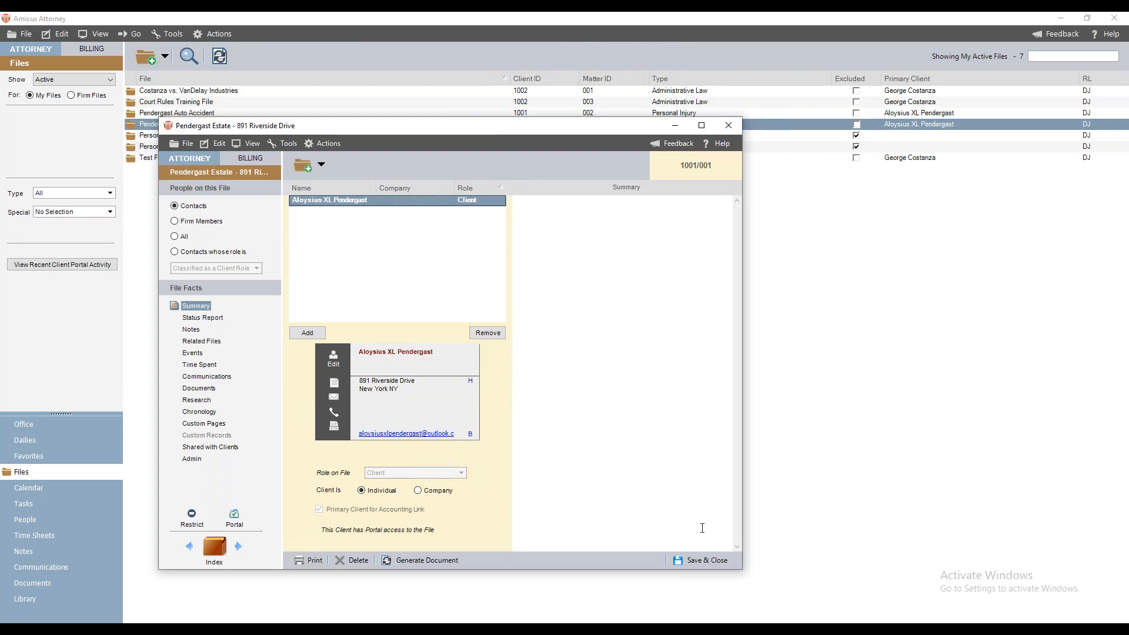
{"action": "left_click", "coordinate": [706, 559]}
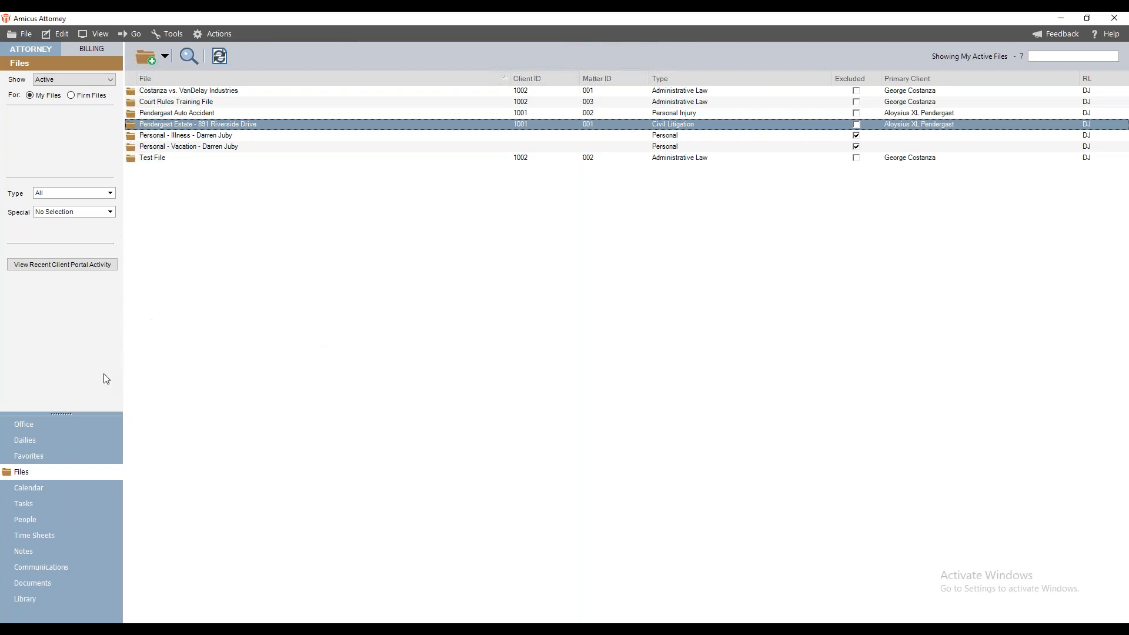
- In the Office's User Management, filter the users by the Client Portal Access class, review the client's status, and return the filter to Firm Member
{"action": "left_click", "coordinate": [19, 430]}
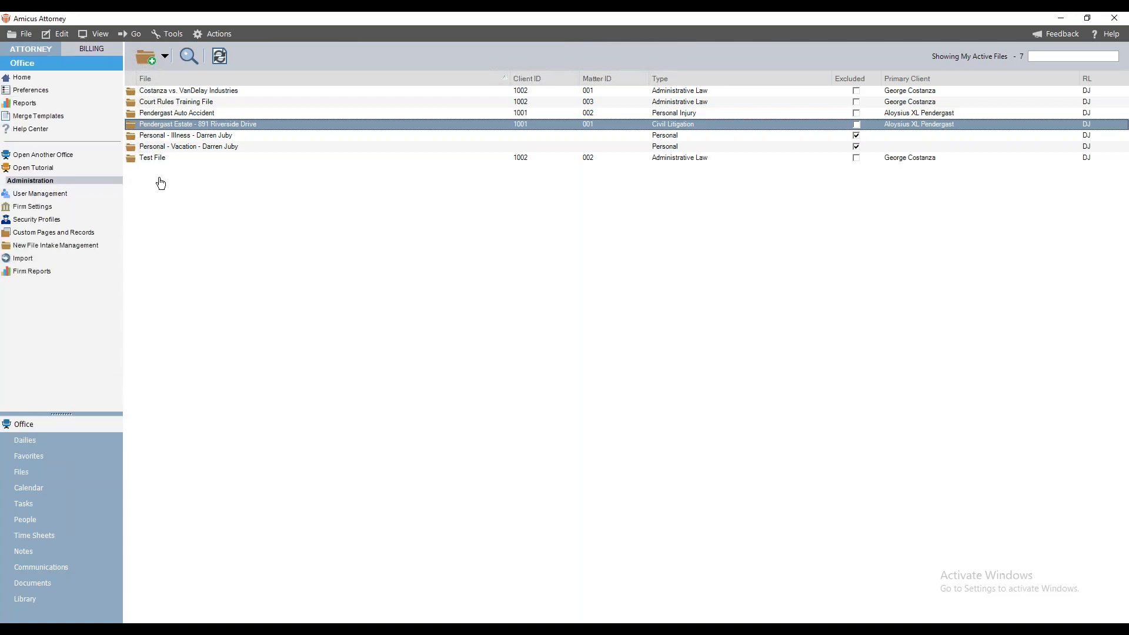
{"action": "left_click", "coordinate": [67, 198]}
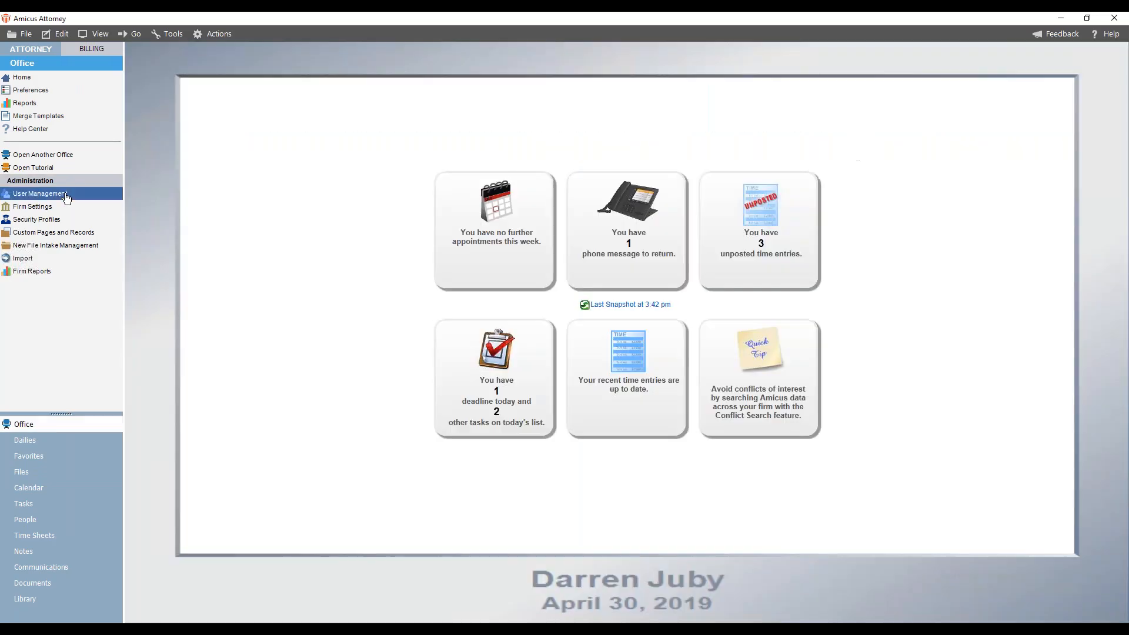
{"action": "left_click", "coordinate": [37, 195]}
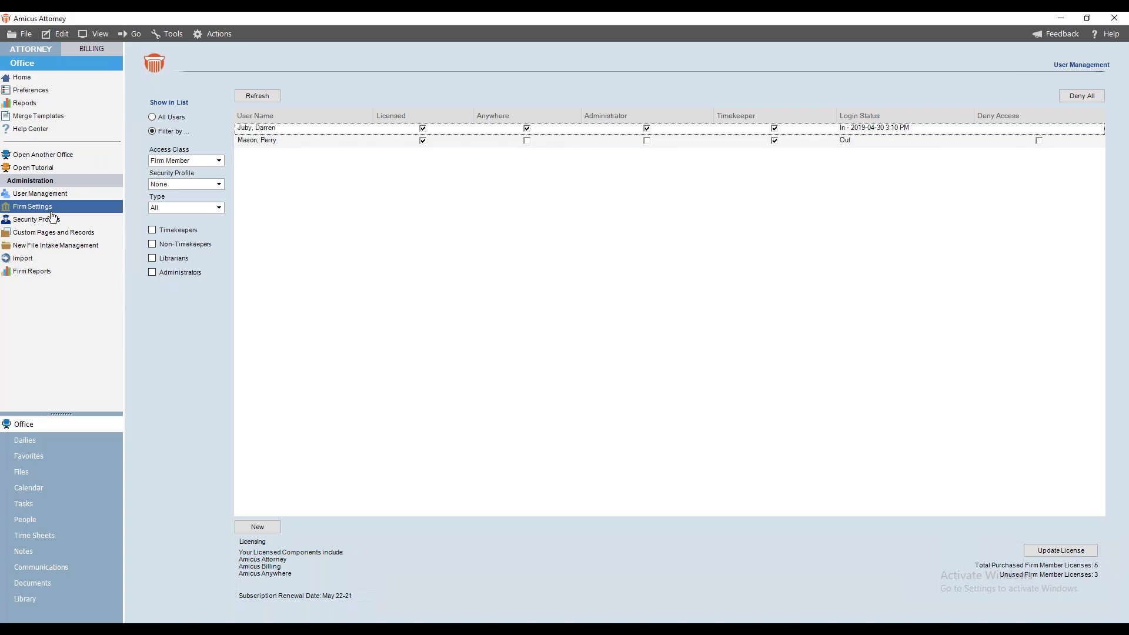
{"action": "left_click", "coordinate": [220, 162]}
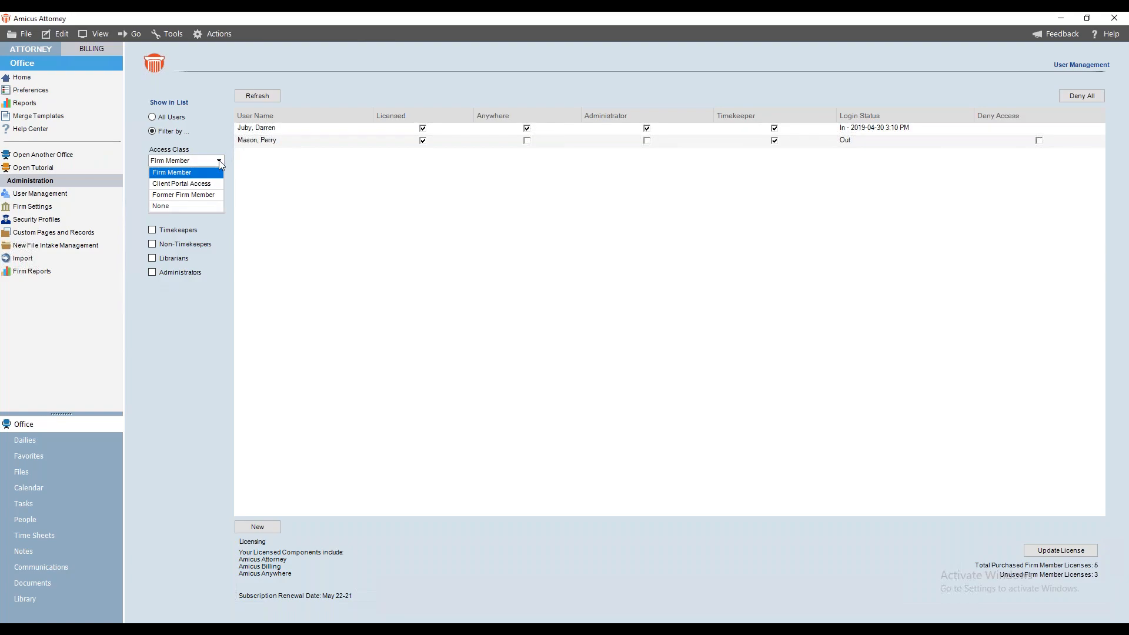
{"action": "left_click", "coordinate": [198, 185]}
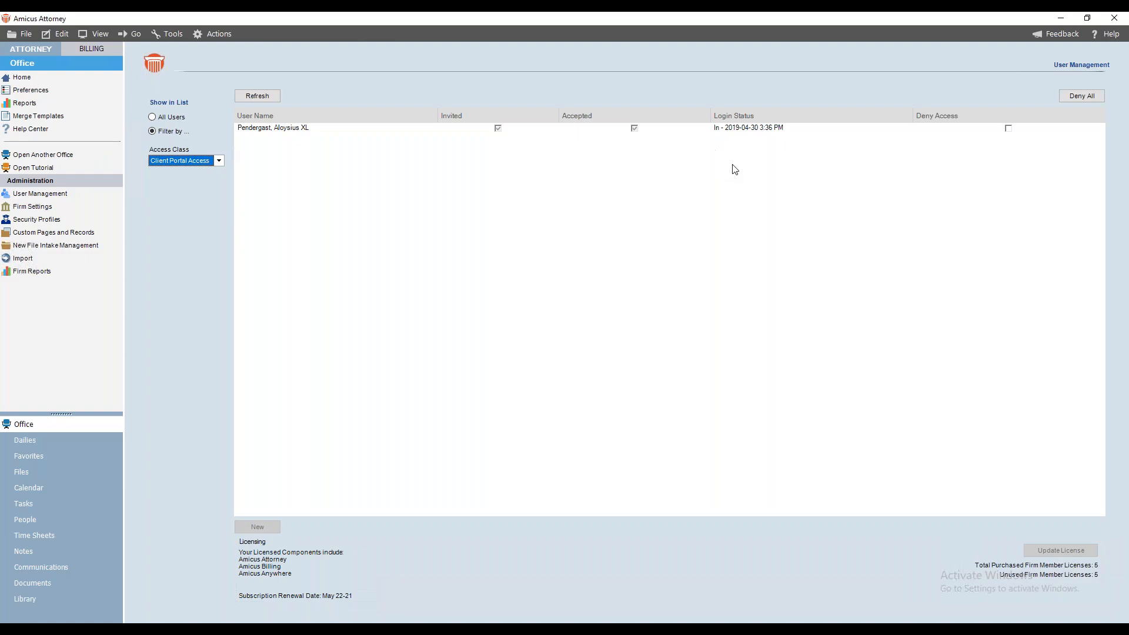
{"action": "left_click", "coordinate": [220, 161]}
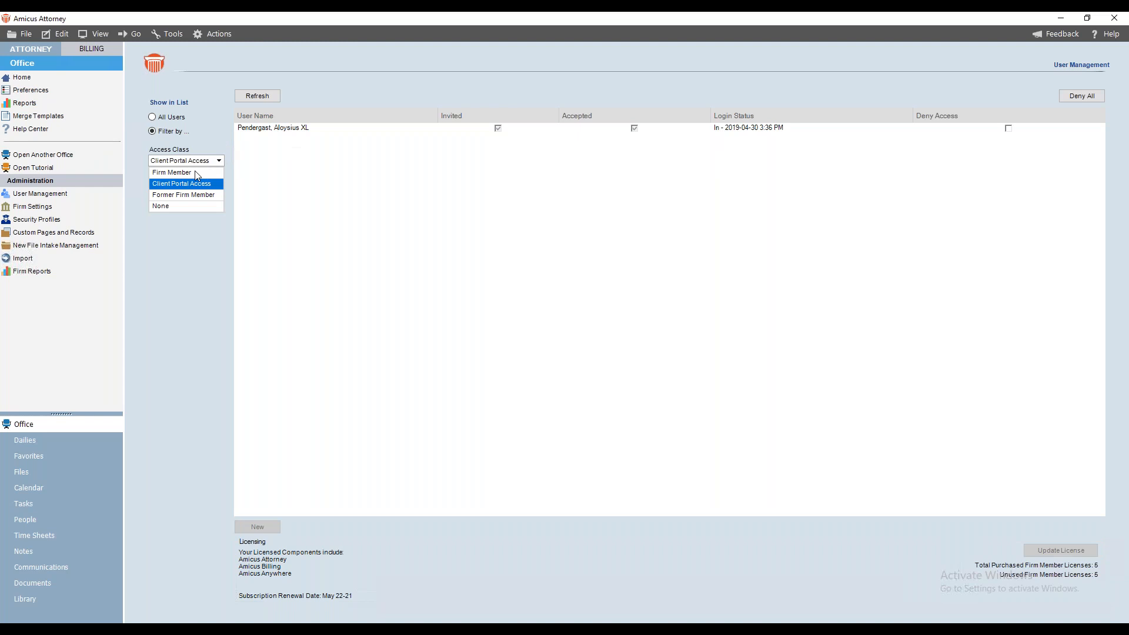
{"action": "left_click", "coordinate": [196, 171]}
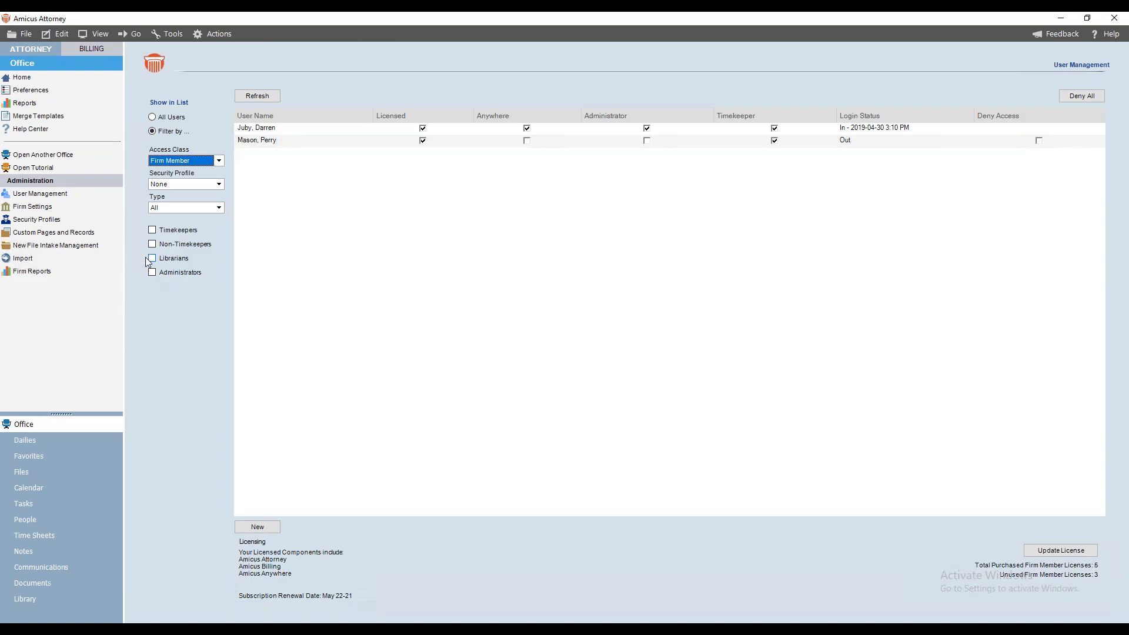
- Open the client's contact record from People and review which files are accessible in its Client Portal settings, leaving them without changes
{"action": "left_click", "coordinate": [27, 522]}
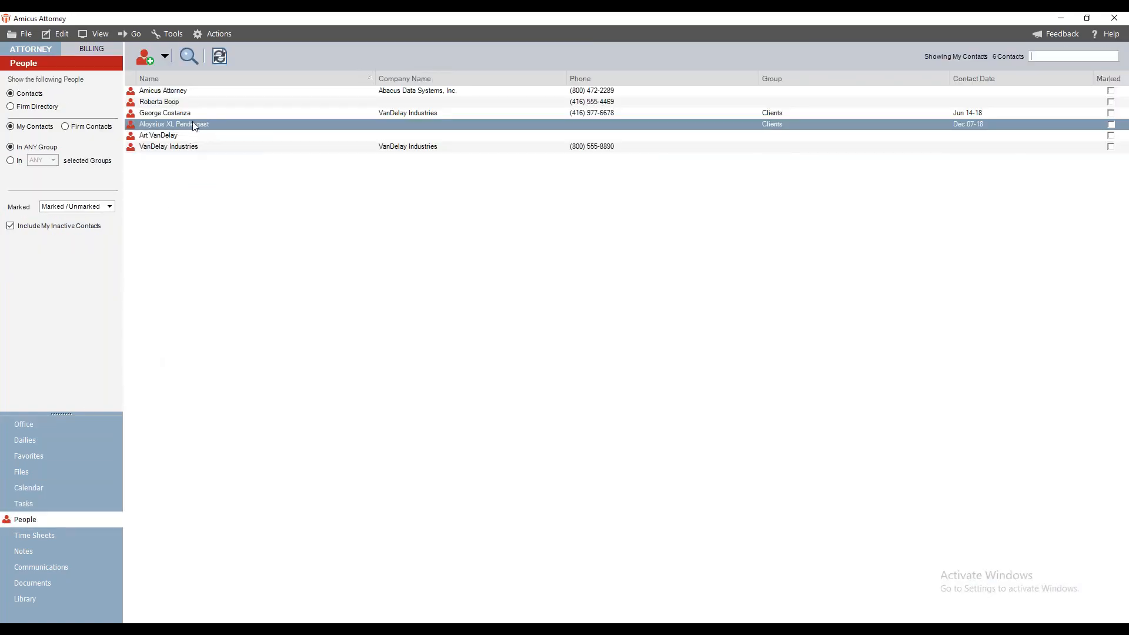
{"action": "left_click", "coordinate": [192, 122]}
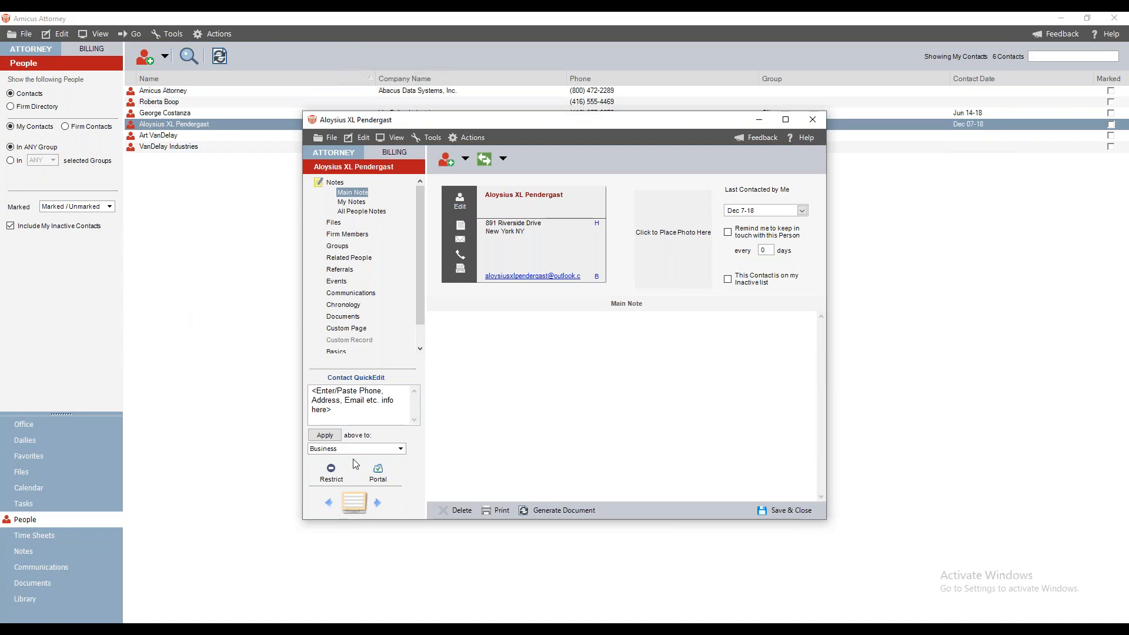
{"action": "left_click", "coordinate": [378, 472]}
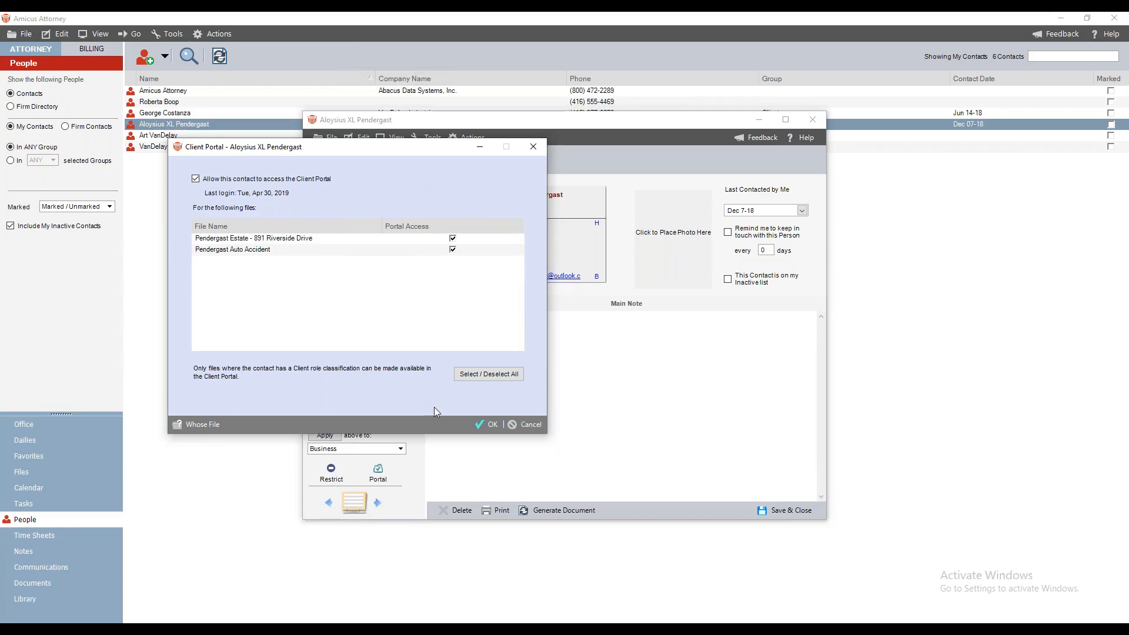
{"action": "left_click", "coordinate": [529, 424]}
{"action": "left_click", "coordinate": [777, 510]}
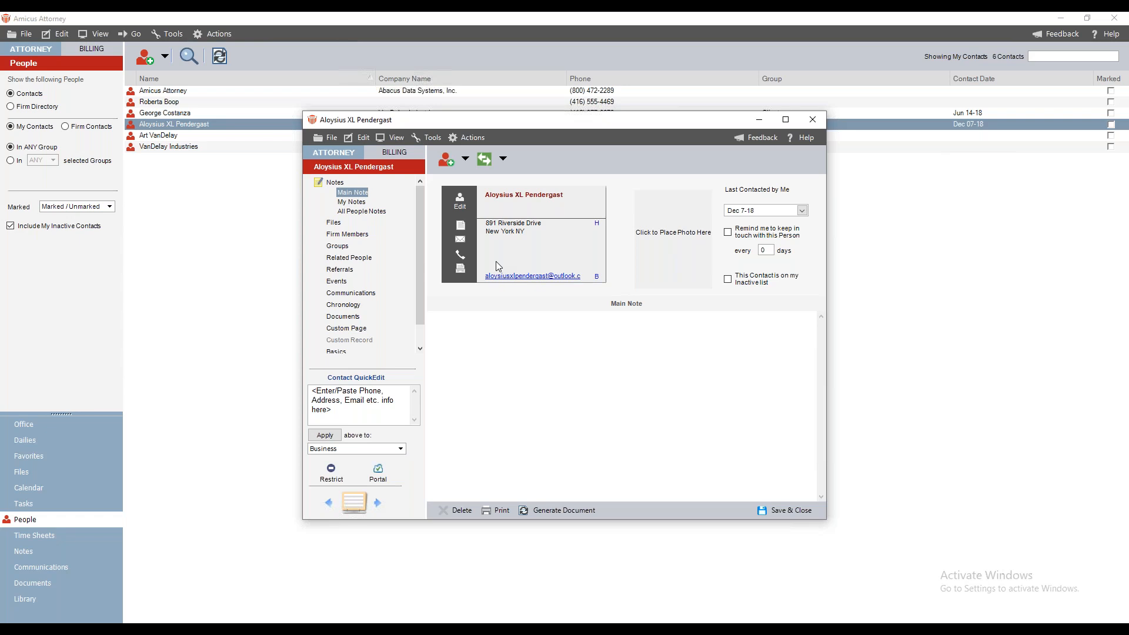
- Re-examine the last login and per-file access in the contact's Client Portal settings, cancel out, and save and close the record
{"action": "left_click", "coordinate": [375, 464]}
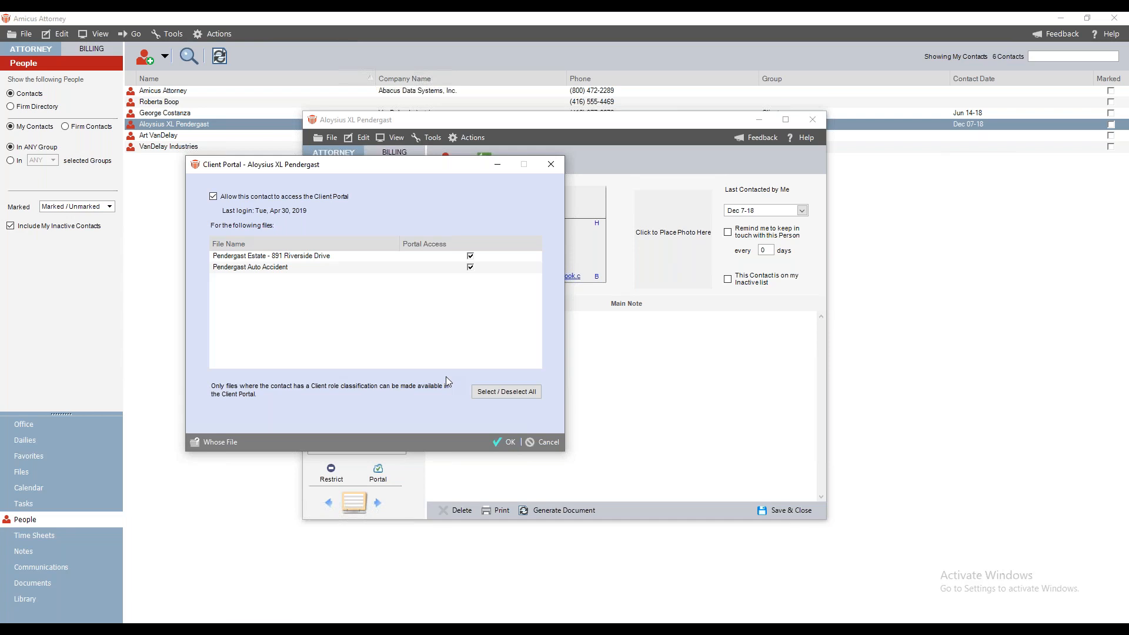
{"action": "left_click", "coordinate": [548, 442]}
{"action": "left_click", "coordinate": [378, 471]}
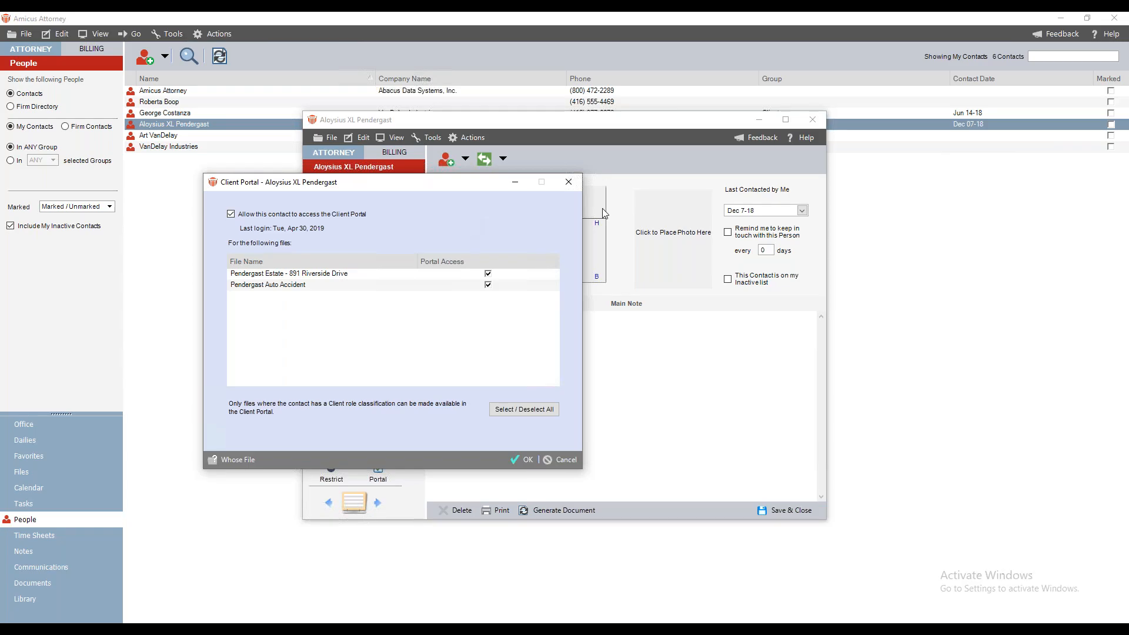
{"action": "left_click", "coordinate": [610, 132]}
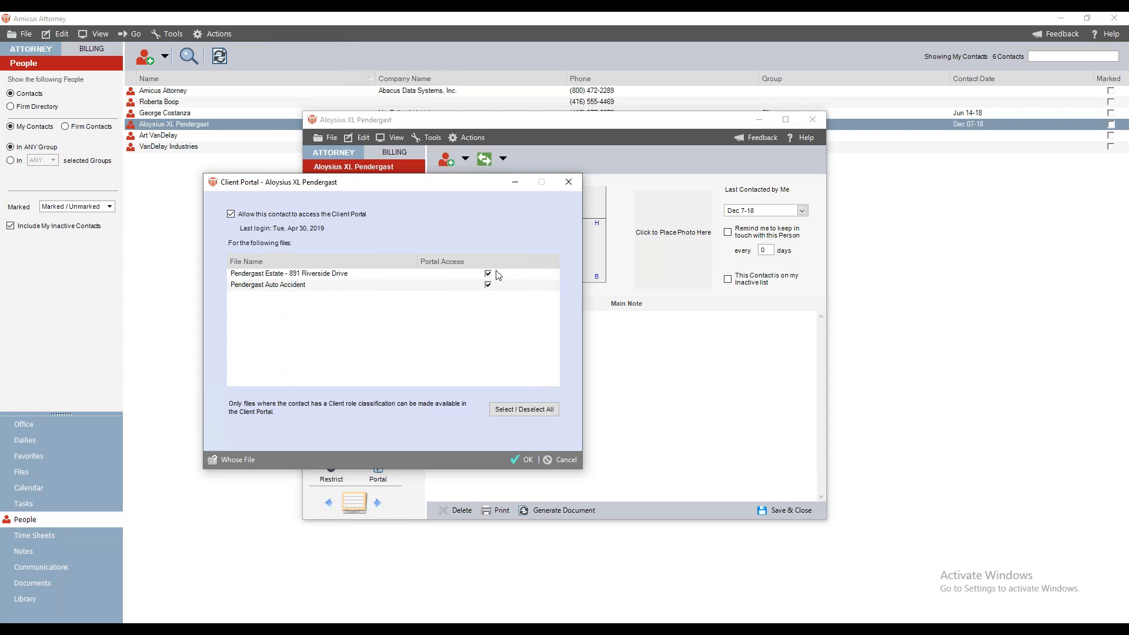
{"action": "left_click", "coordinate": [562, 464]}
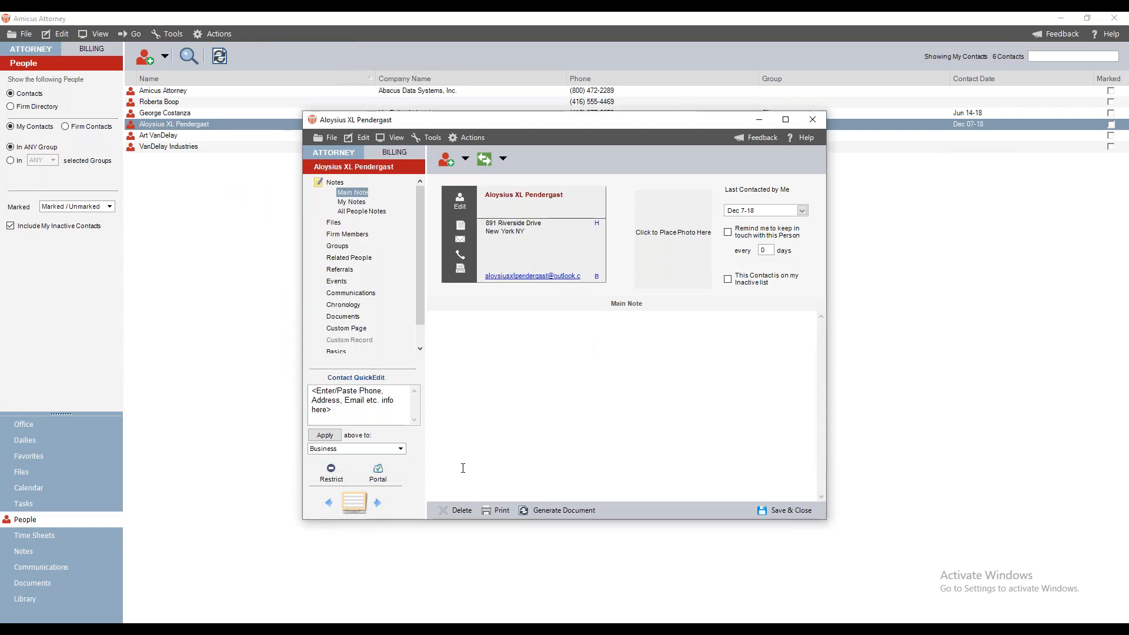
{"action": "left_click", "coordinate": [378, 473]}
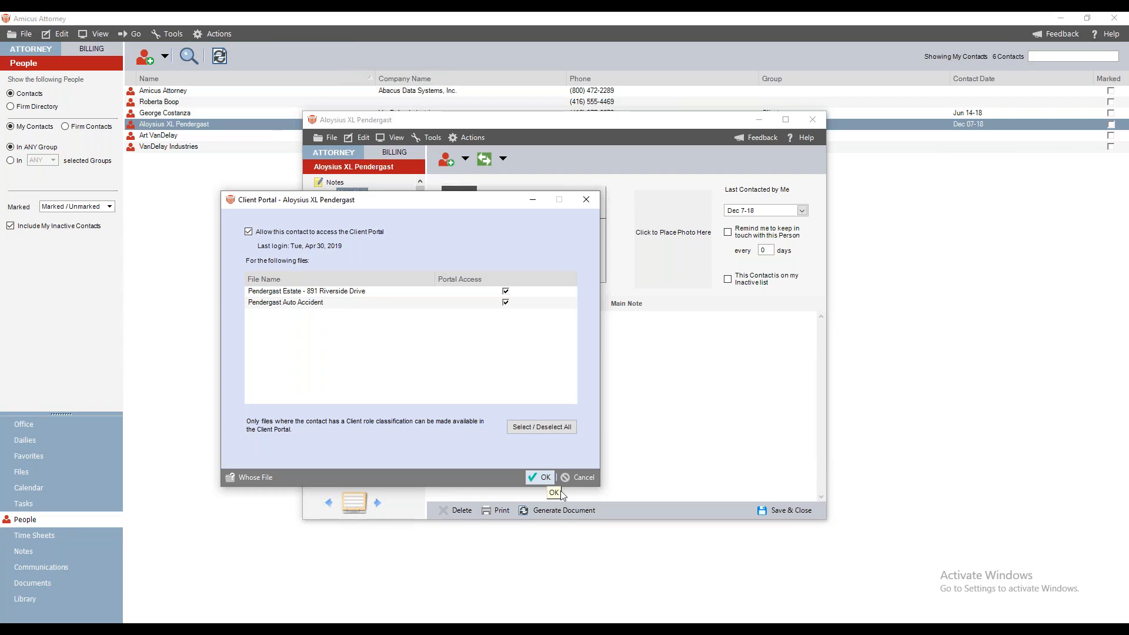
{"action": "left_click", "coordinate": [584, 477]}
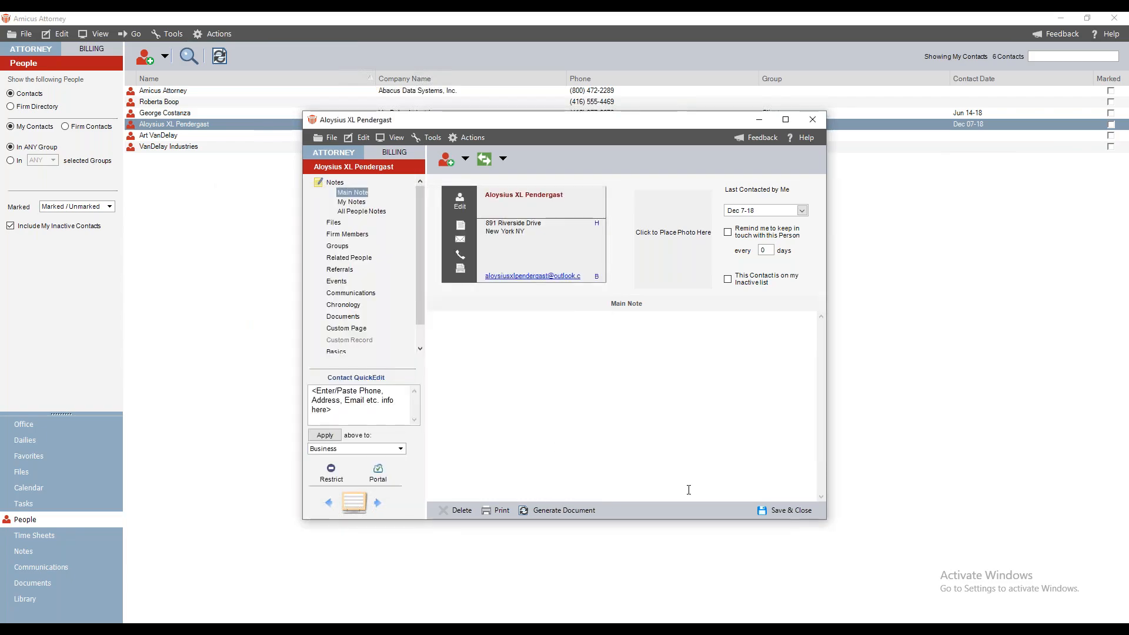
{"action": "left_click", "coordinate": [785, 511]}
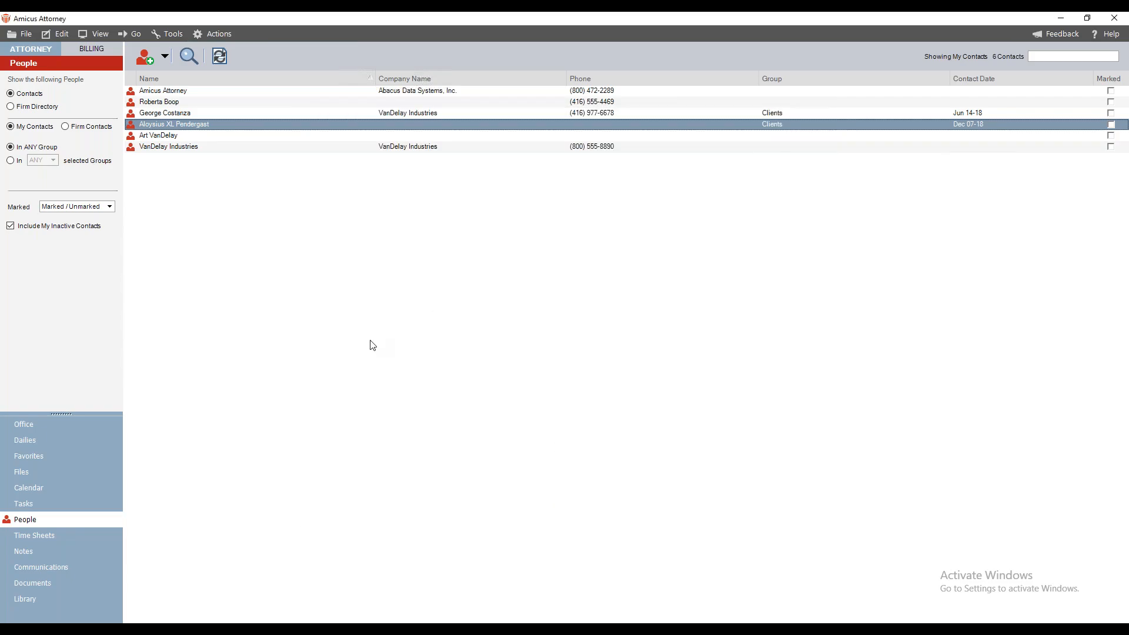
- Recheck the portal users in User Management with the Client Portal Access filter, and set the access class back to Firm Member
{"action": "left_click", "coordinate": [54, 428]}
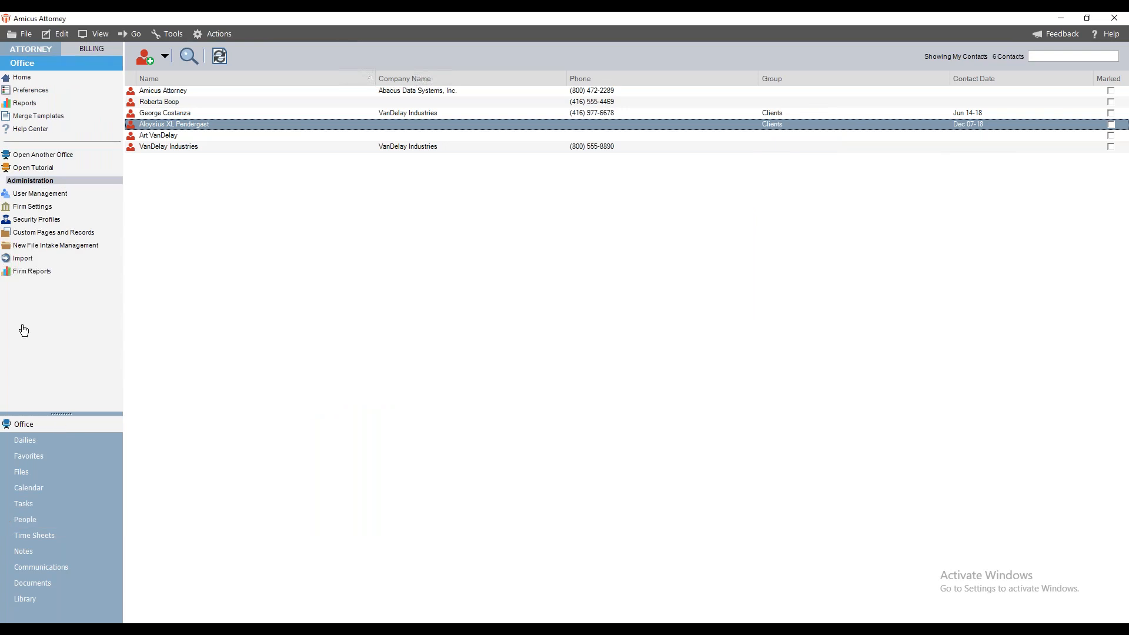
{"action": "left_click", "coordinate": [50, 198]}
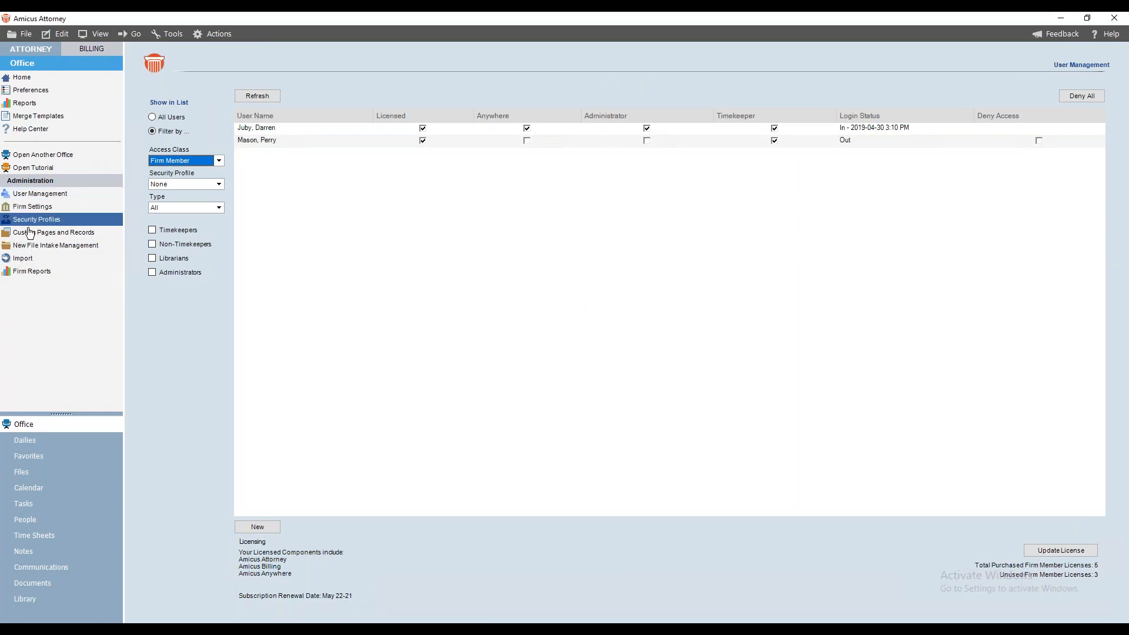
{"action": "left_click", "coordinate": [219, 161]}
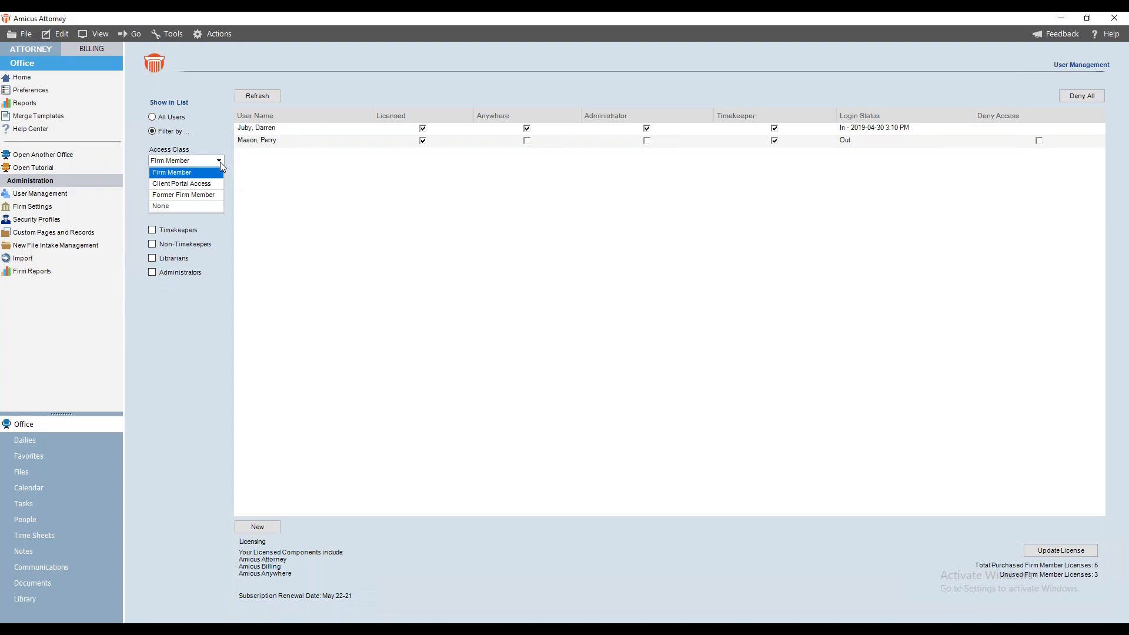
{"action": "left_click", "coordinate": [196, 184]}
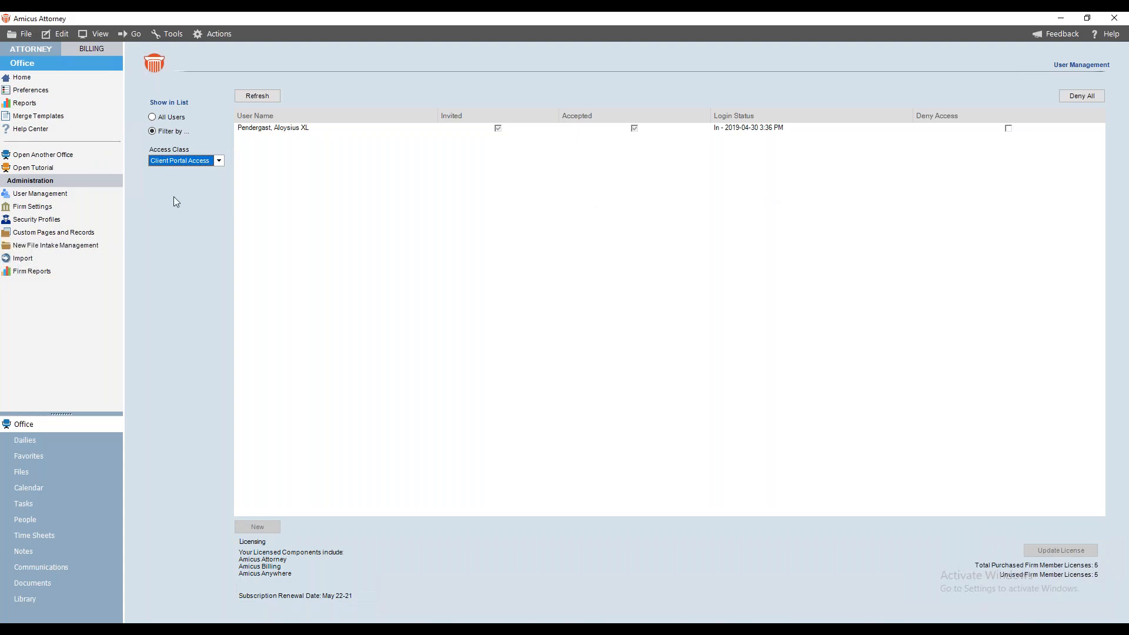
{"action": "left_click", "coordinate": [210, 161]}
{"action": "left_click", "coordinate": [199, 173]}
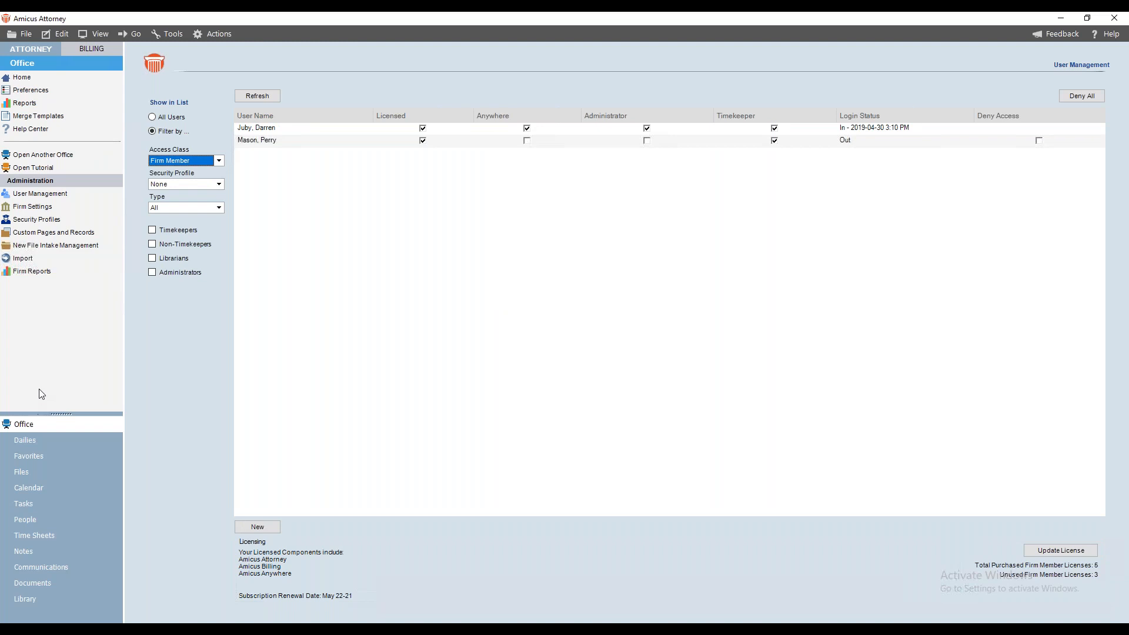
- Show the Office home page, and open the Client Portal settings of the client's contact record from People
{"action": "left_click", "coordinate": [37, 79]}
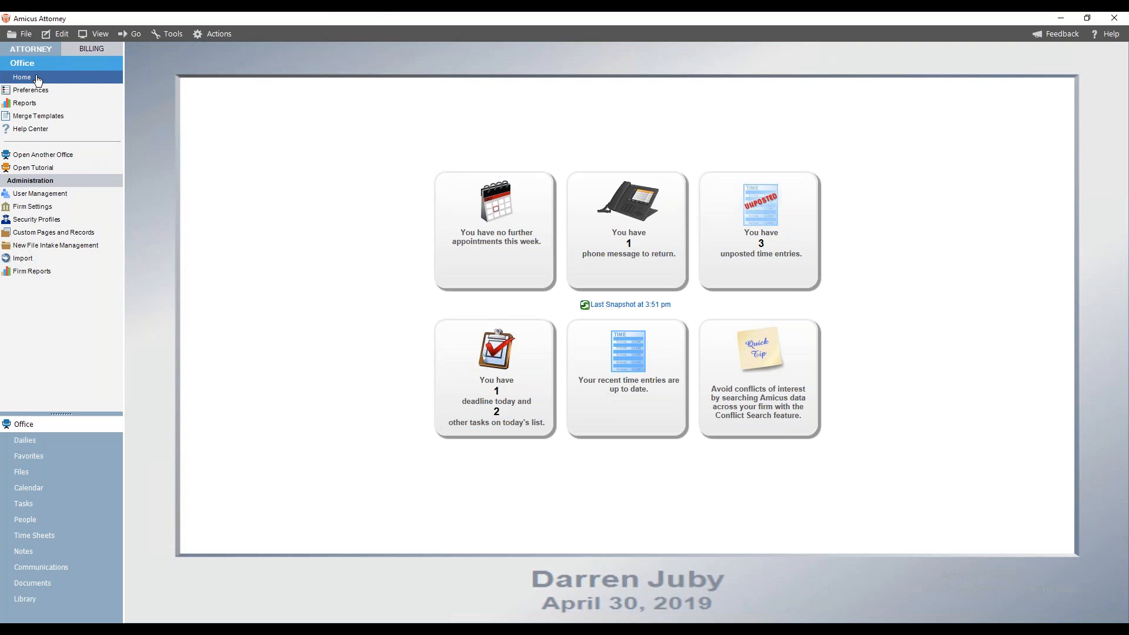
{"action": "left_click", "coordinate": [33, 519]}
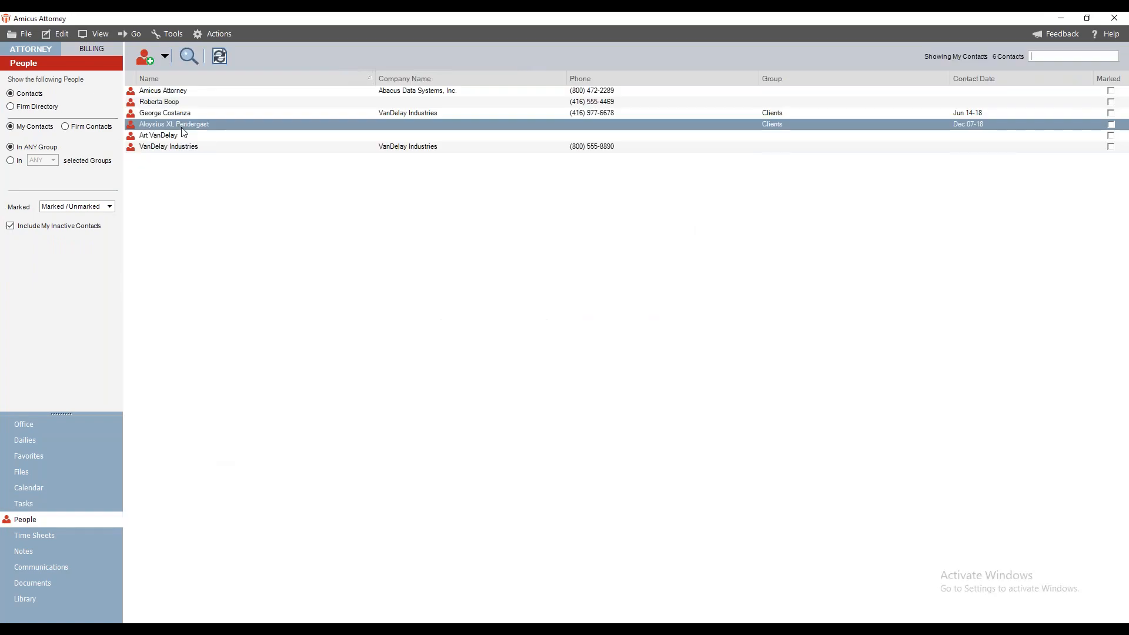
{"action": "double_click", "coordinate": [185, 127]}
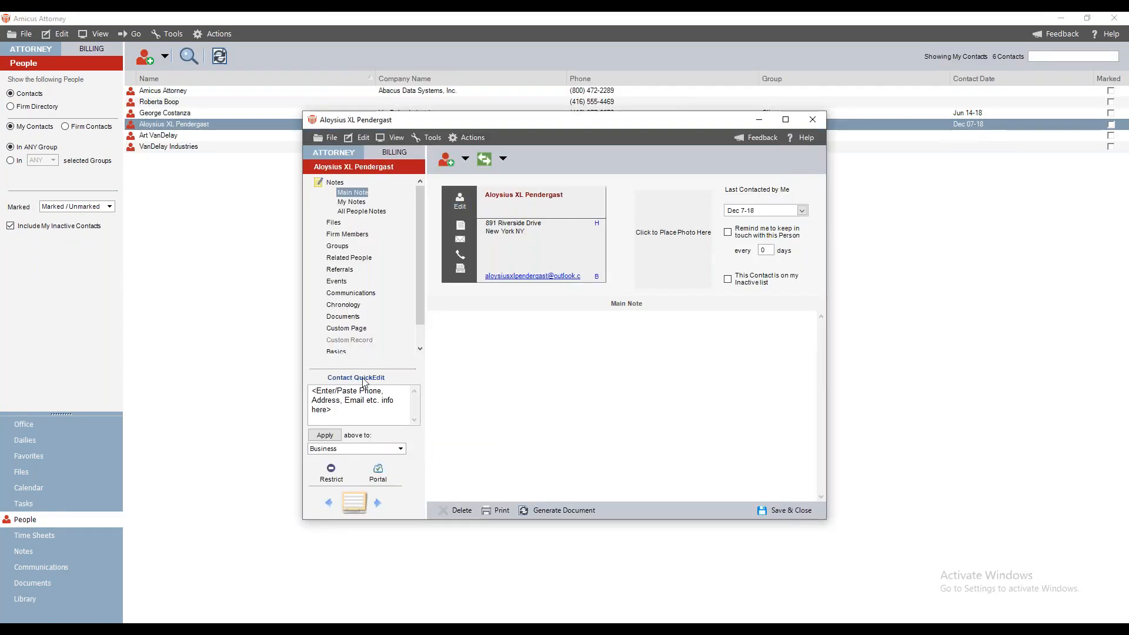
{"action": "left_click", "coordinate": [378, 470]}
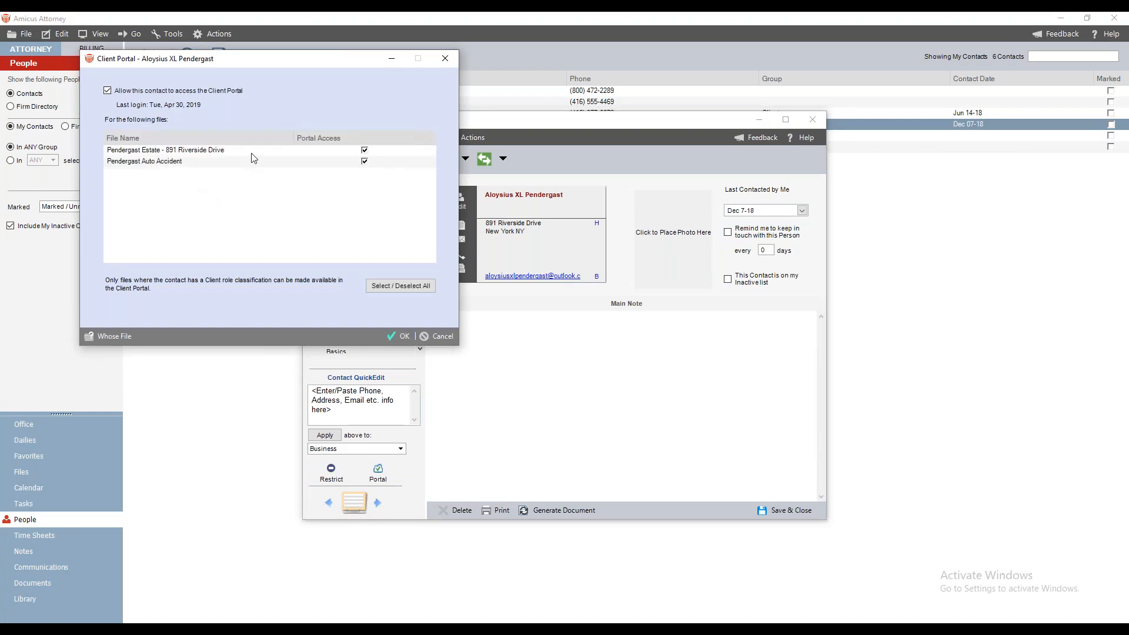